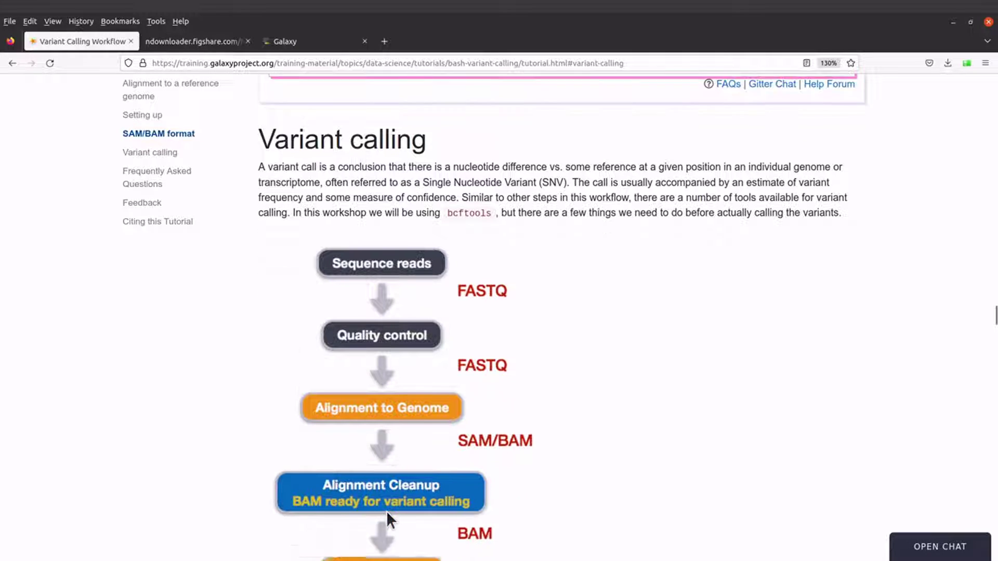
- Read the Variant calling workflow diagram and the full bcftools mpileup command in hands-on Step 1 of the tutorial
scroll(411, 458, up, 3)
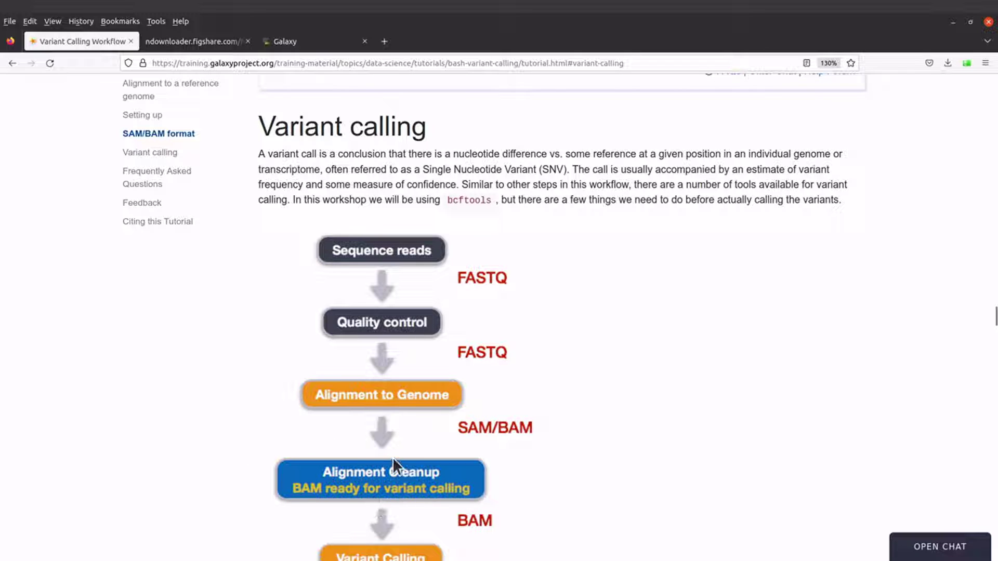
scroll(525, 482, down, 3)
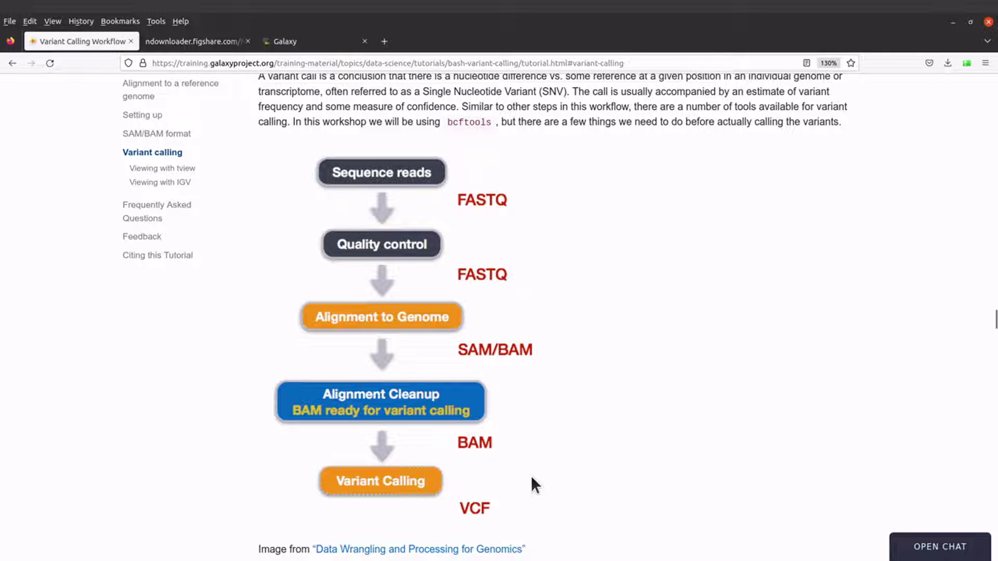
scroll(531, 476, down, 5)
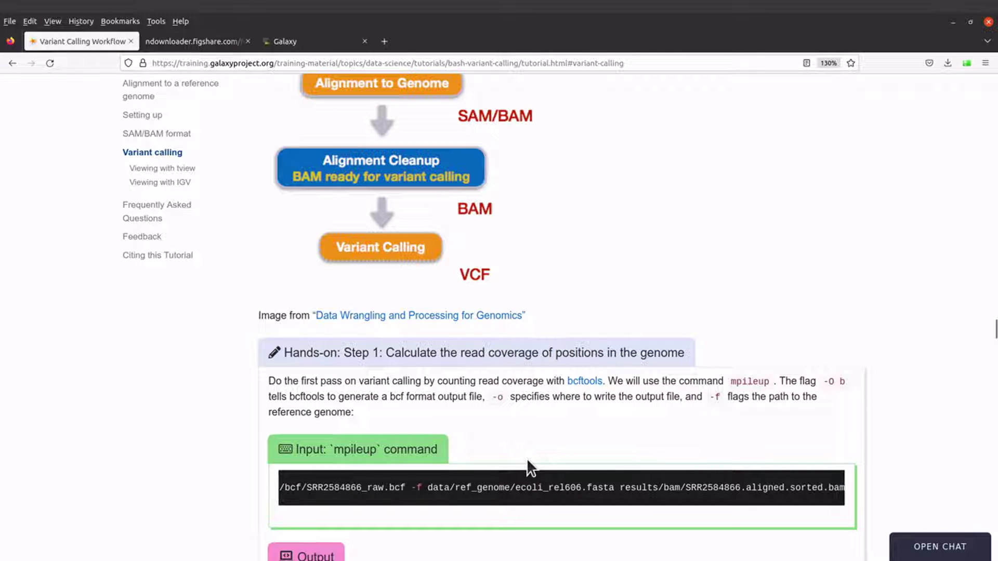
scroll(538, 442, down, 3)
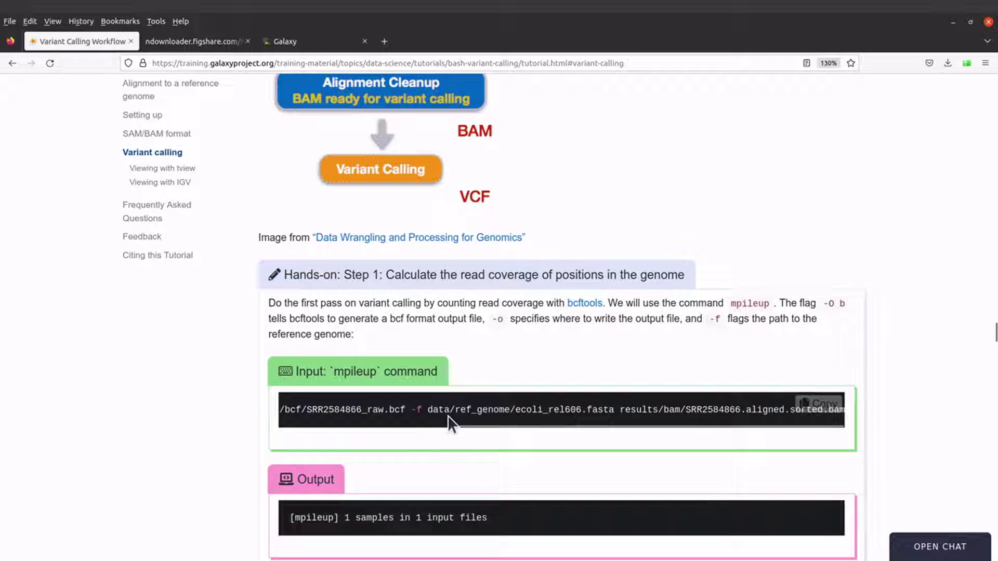
scroll(448, 416, left, 3)
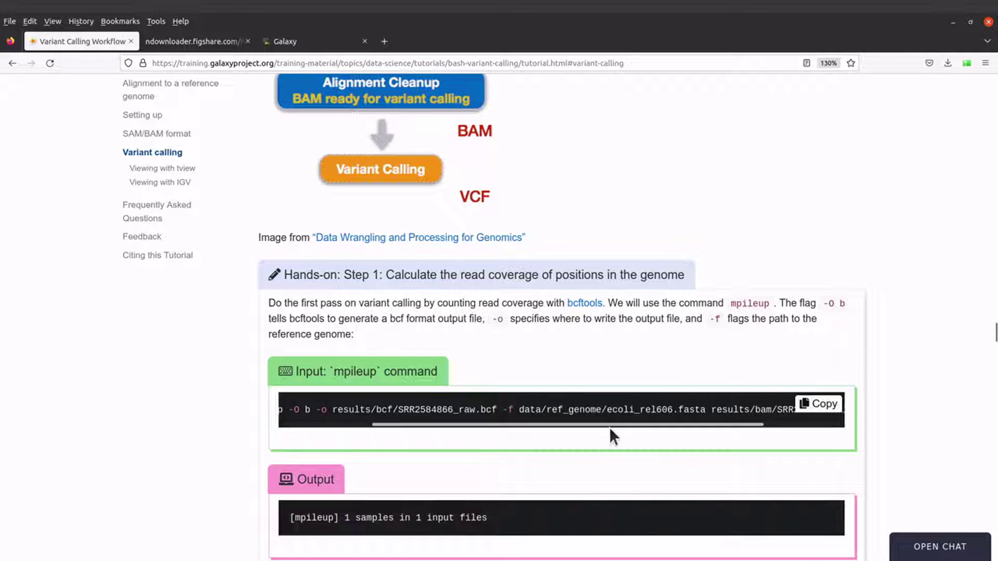
drag(610, 423, 493, 421)
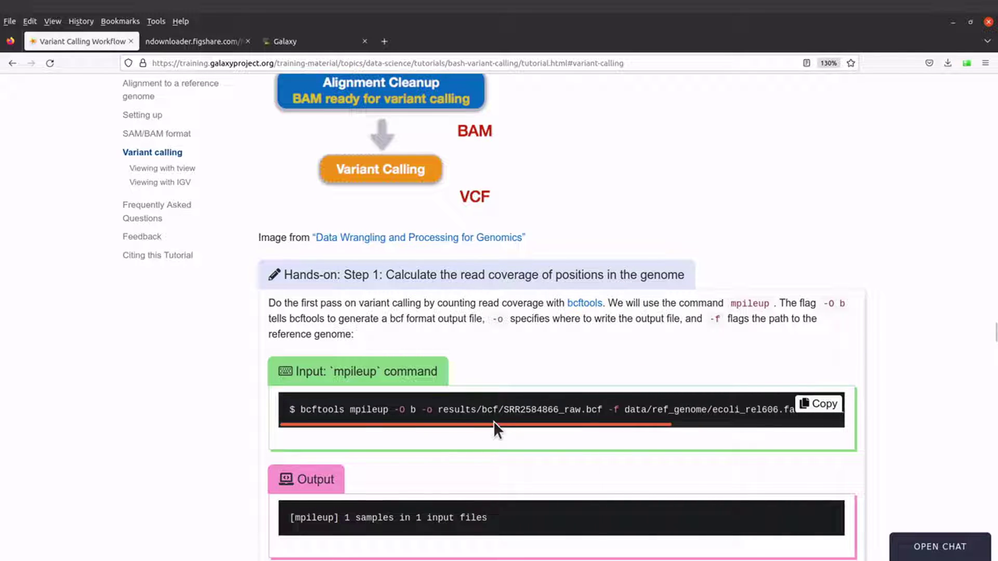
scroll(495, 428, down, 3)
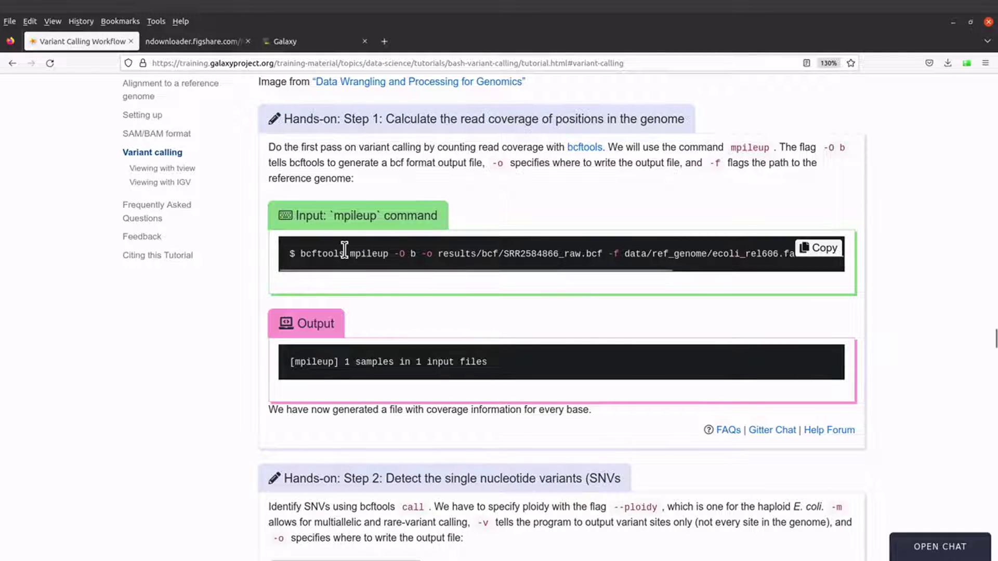
drag(345, 253, 377, 253)
click(426, 313)
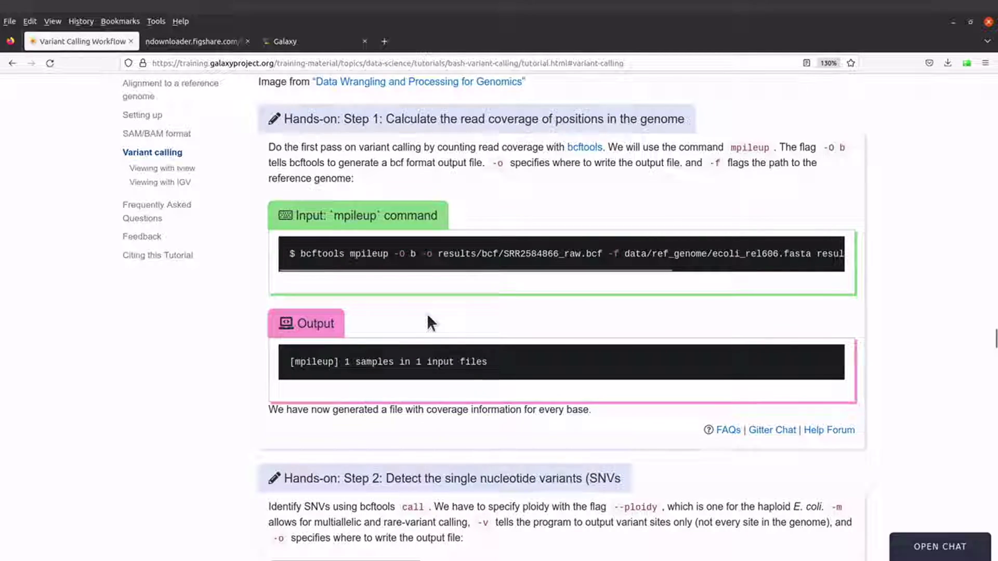
scroll(426, 314, down, 2)
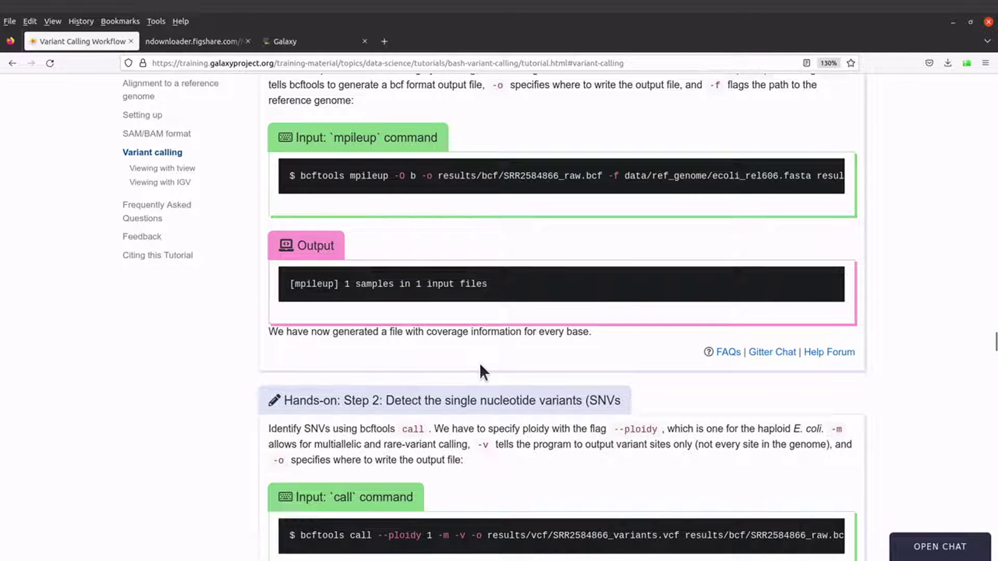
- Compare the bcftools mpileup command in Step 1 with the bcftools call command in Step 2, including the mpileup arguments
drag(294, 175, 380, 177)
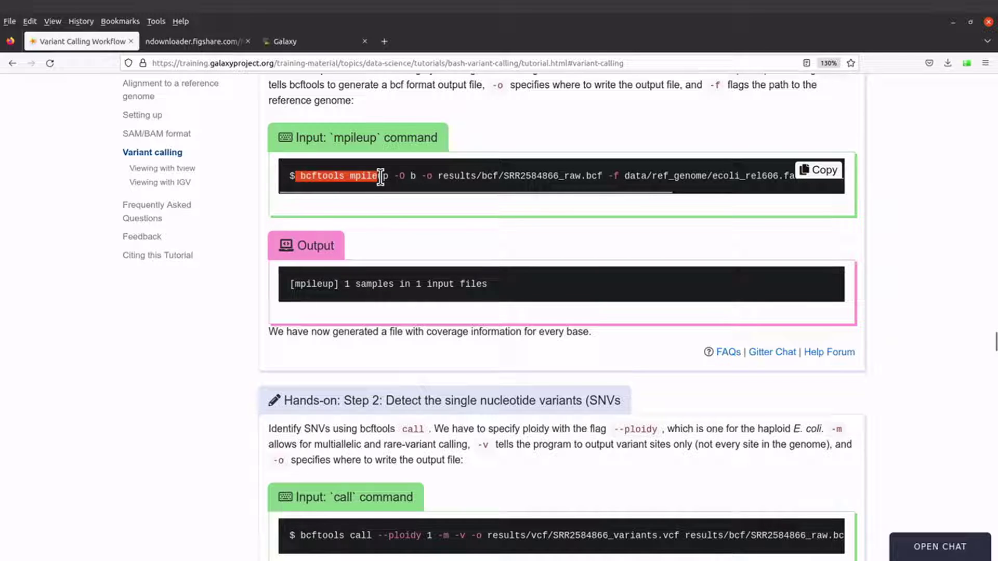
click(319, 526)
drag(299, 535, 360, 535)
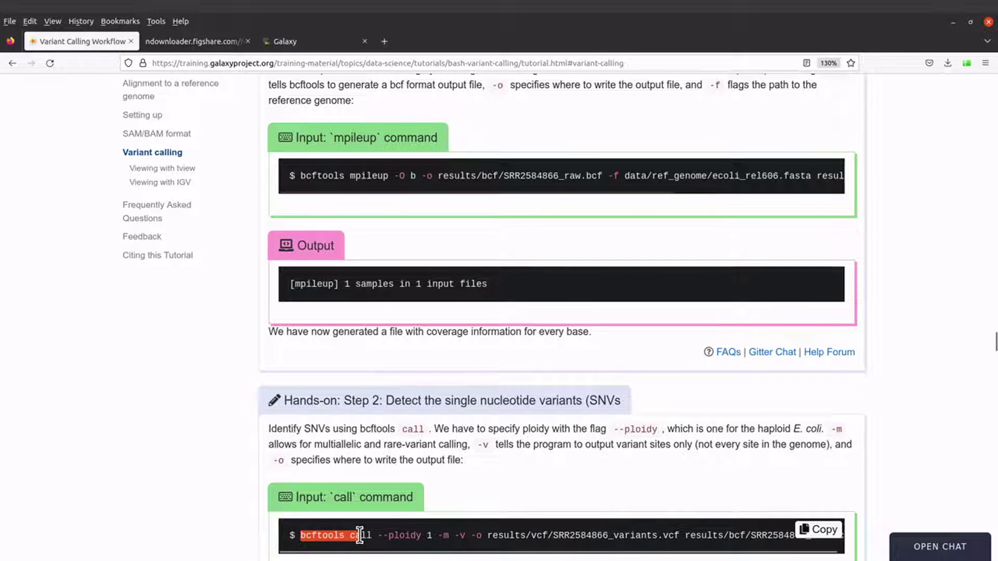
click(360, 535)
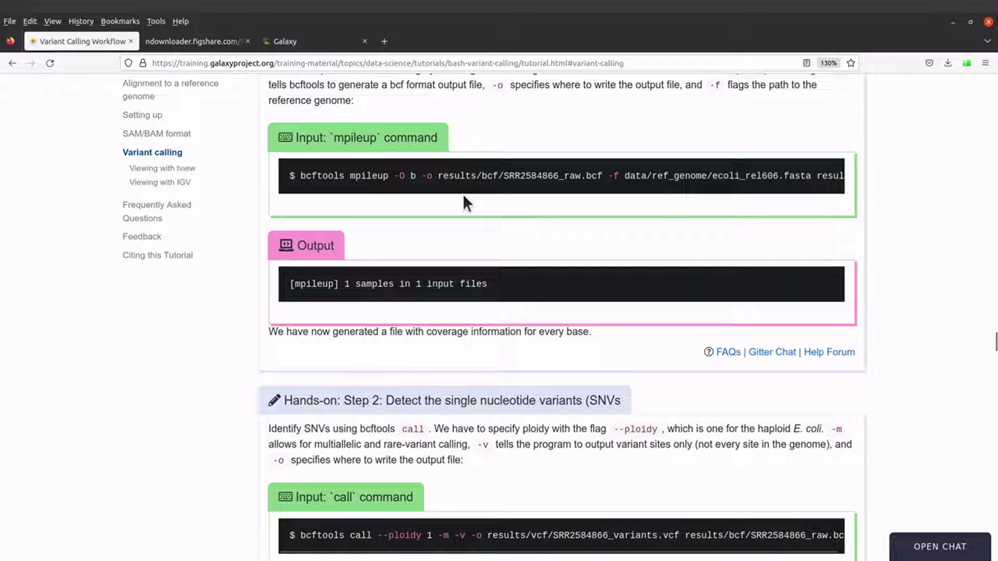
scroll(512, 176, right, 2)
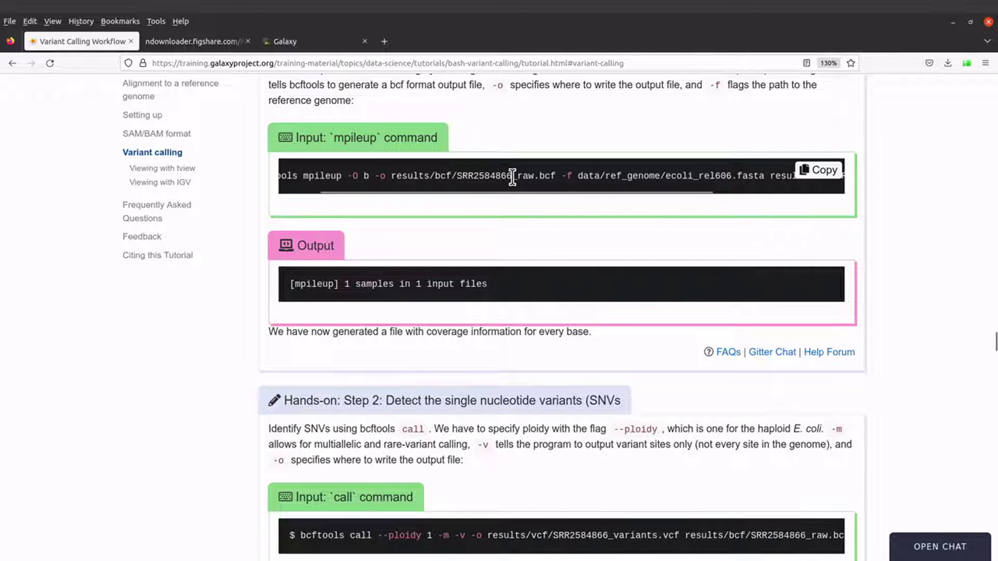
scroll(512, 177, right, 2)
scroll(512, 176, left, 4)
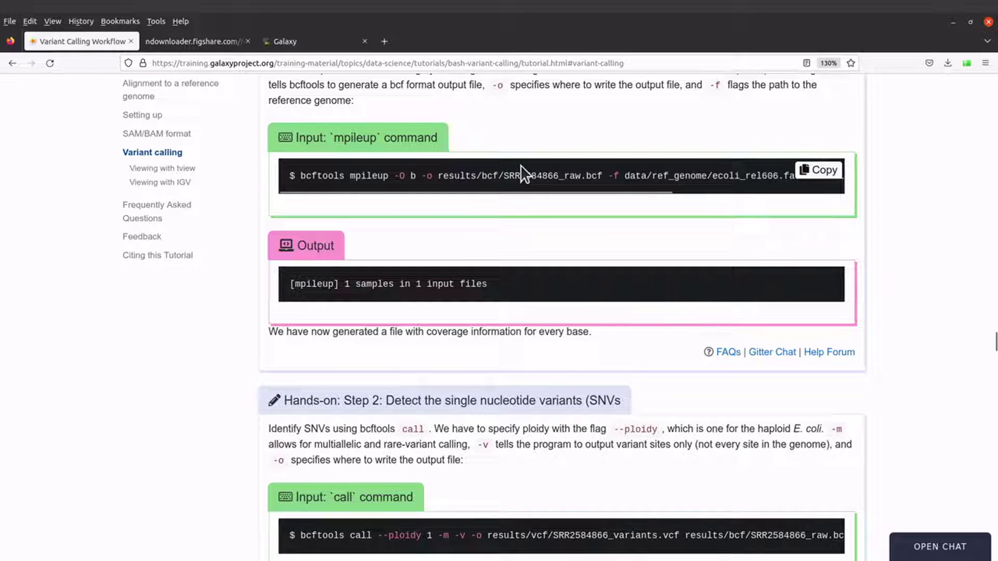
- Switch to Galaxy and collapse the Samtools flagstat dataset in the history
click(317, 47)
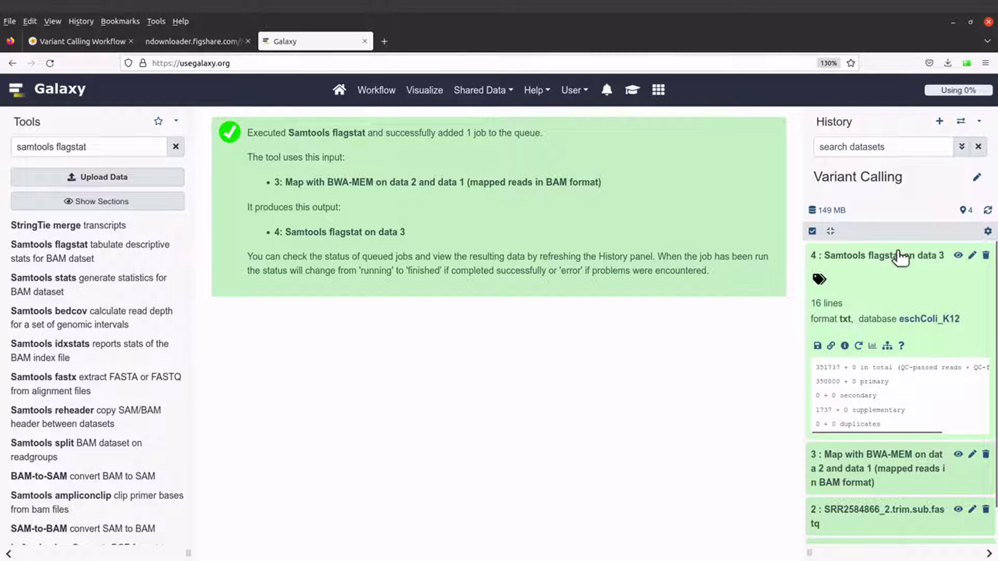
click(904, 260)
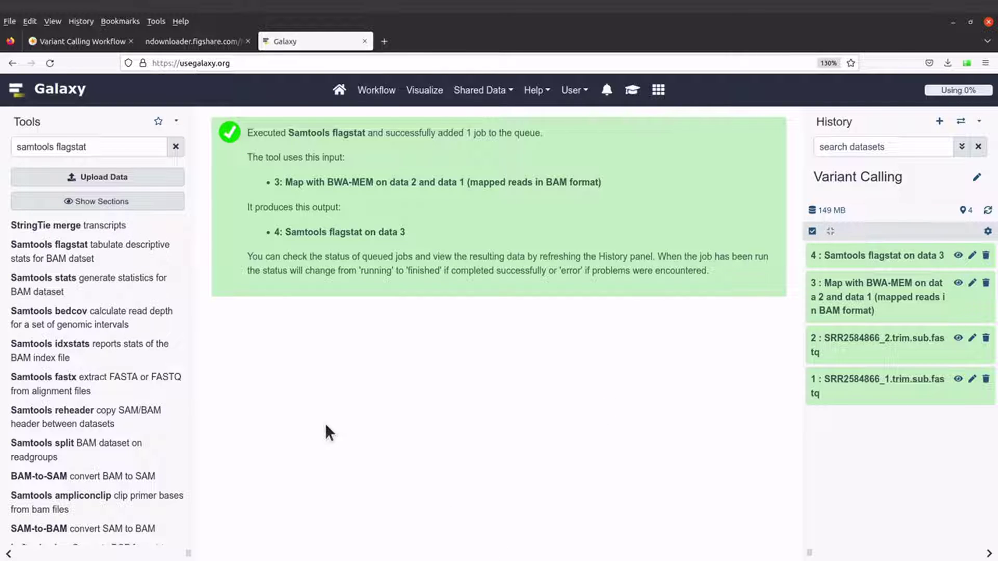
- Search the Galaxy tools for "bcftools mpileup" and open the bcftools mpileup tool form
double_click(109, 149)
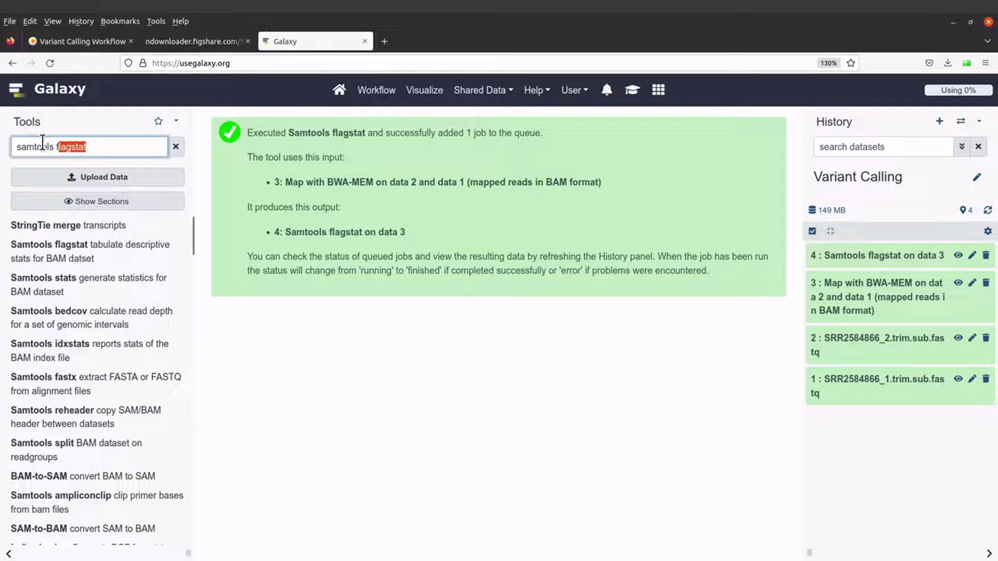
drag(109, 149, 26, 146)
key(BackSpace)
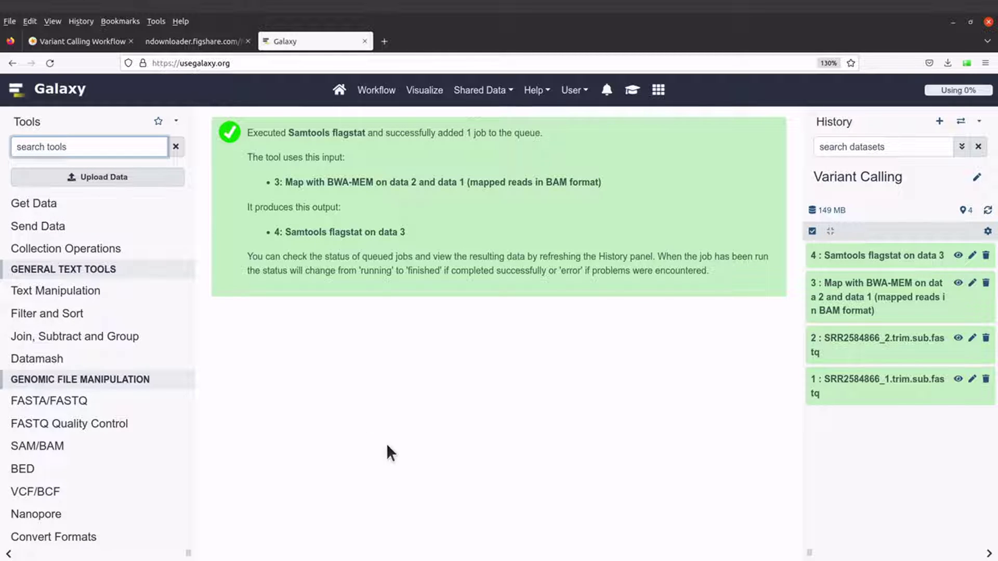
text(bcftools mpileup)
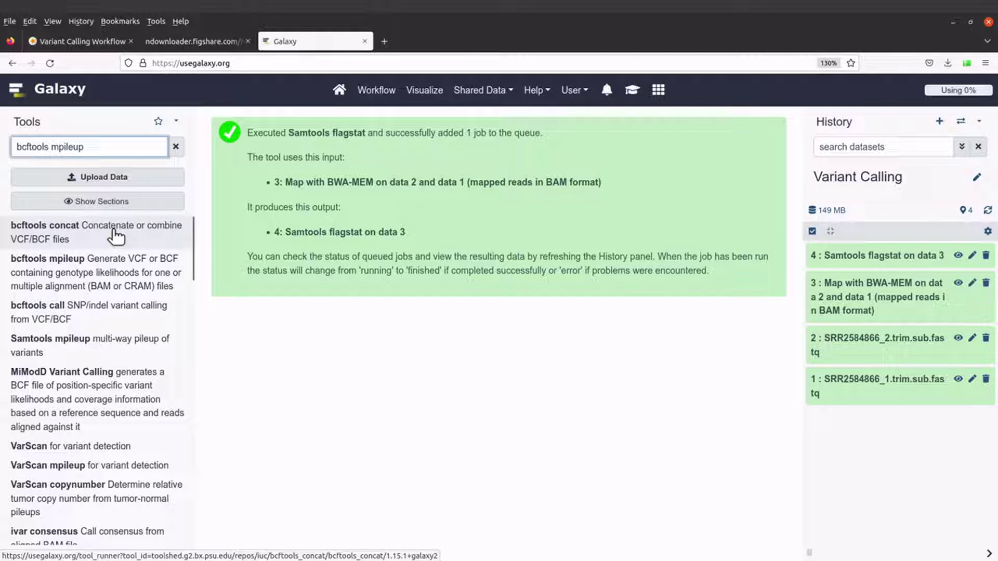
scroll(104, 436, down, 3)
scroll(104, 437, up, 3)
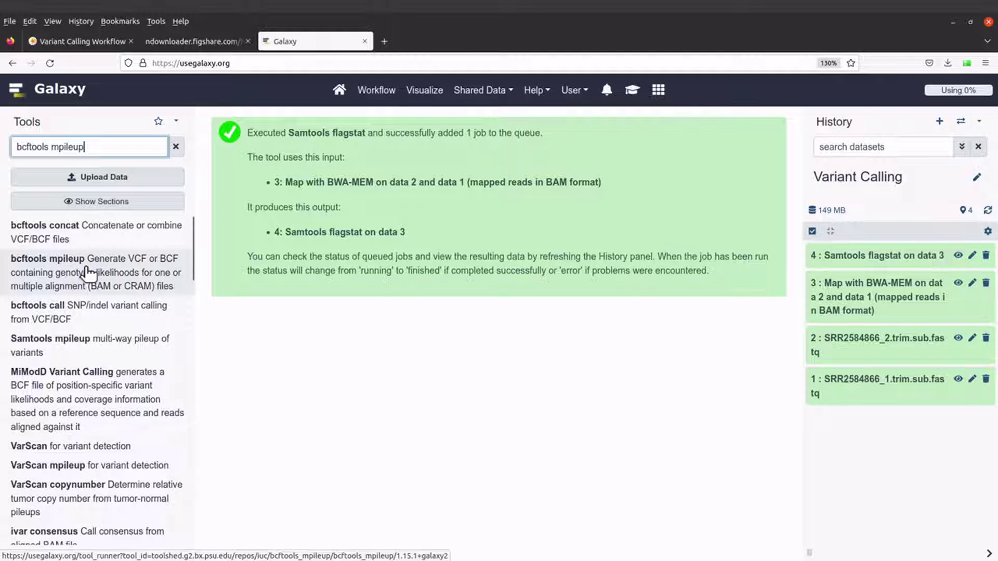
click(89, 273)
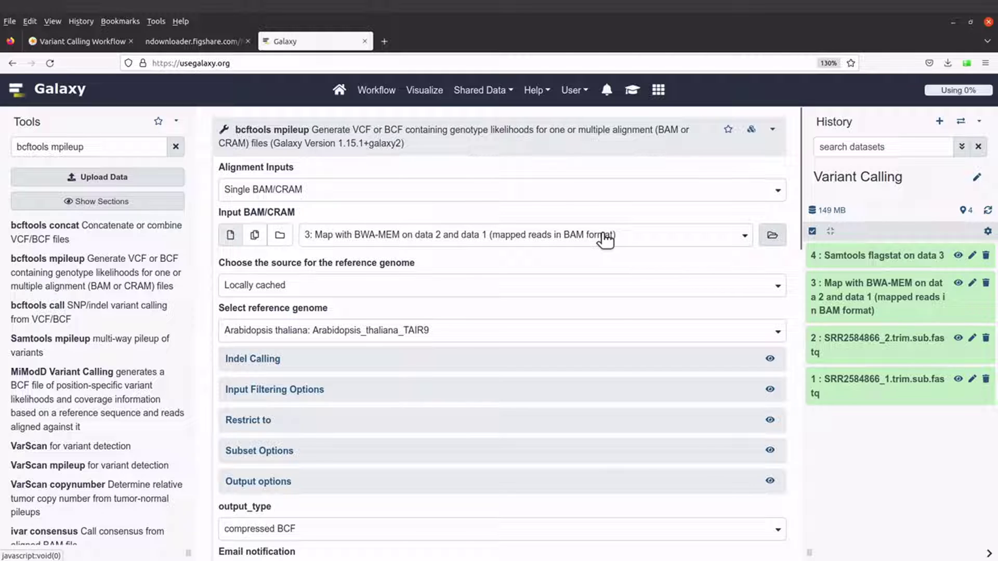
- Check the datasets available as BAM input without changing the selection, and set the reference genome to Escherichia coli (str. K-12 substr. MG1655): eschColi_K12
click(775, 240)
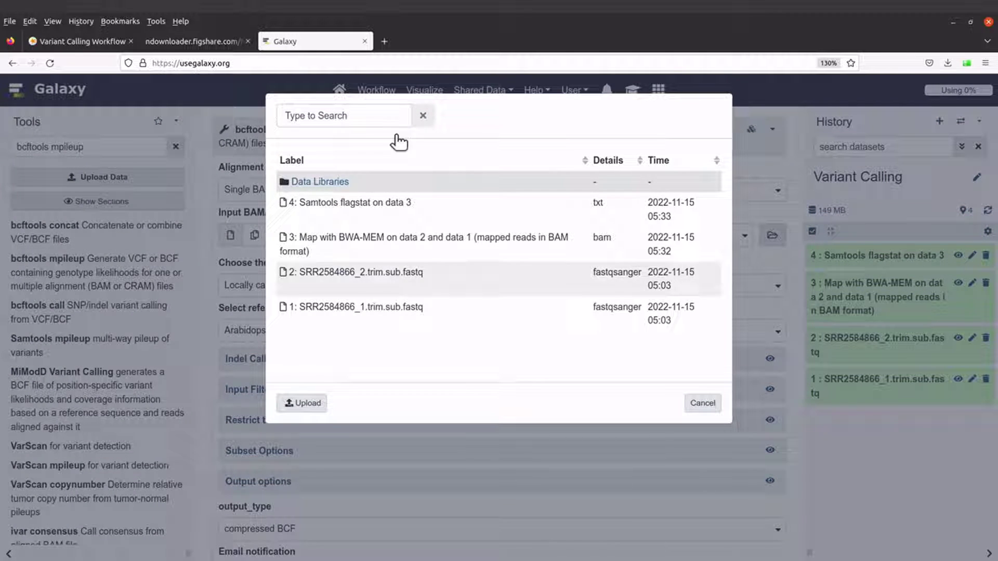
click(703, 403)
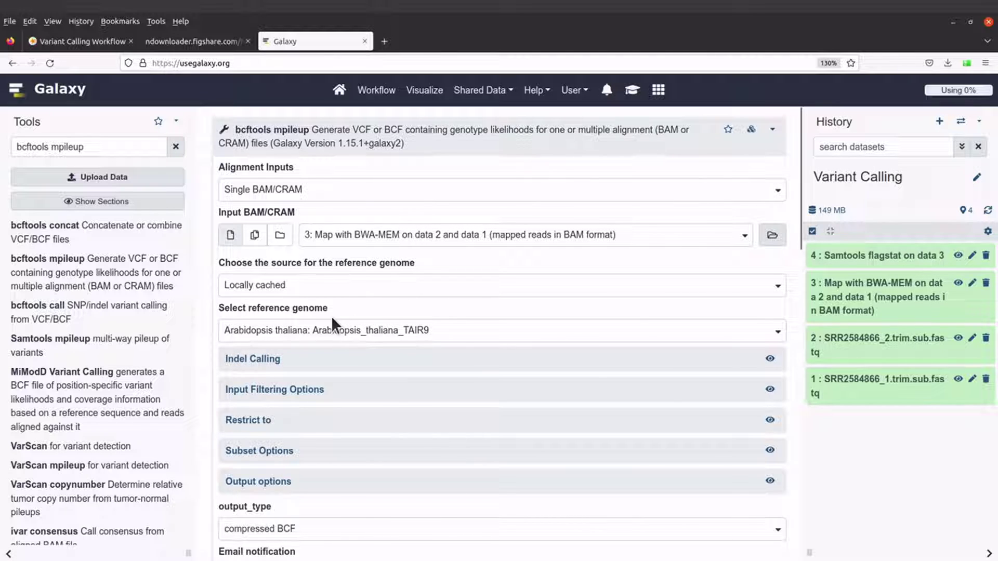
click(475, 335)
scroll(456, 432, down, 3)
scroll(456, 440, down, 10)
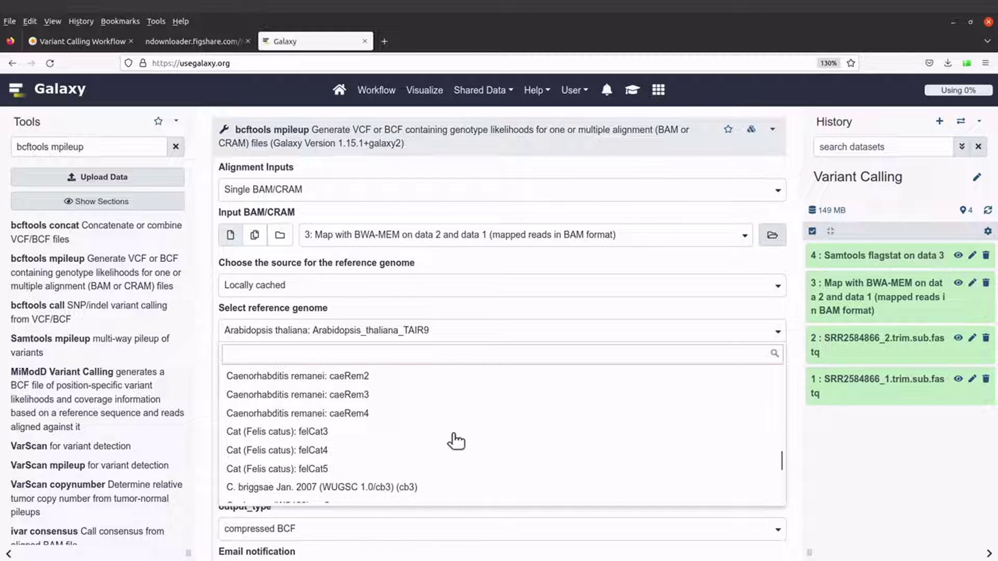
scroll(455, 440, down, 10)
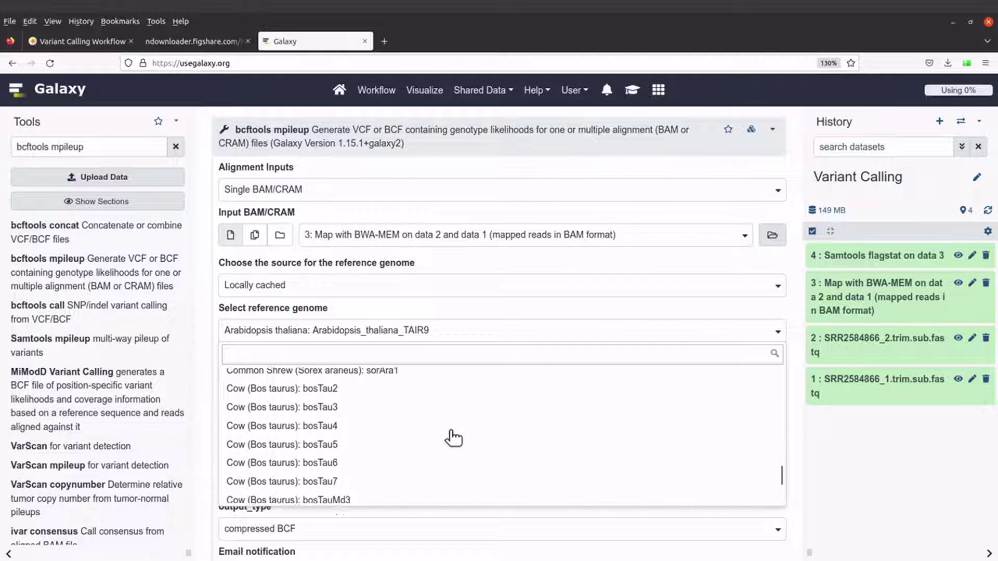
scroll(453, 439, down, 1)
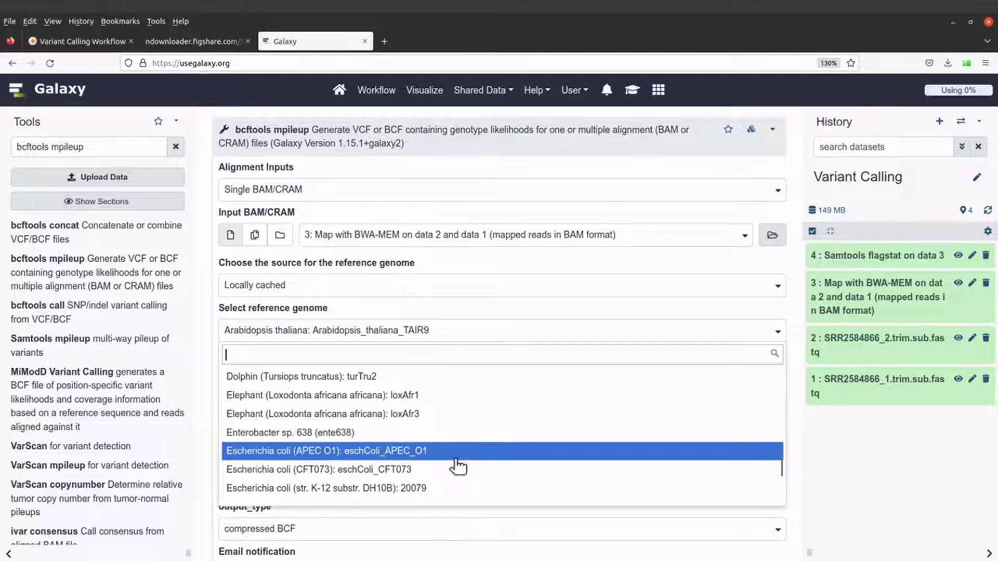
scroll(458, 465, down, 3)
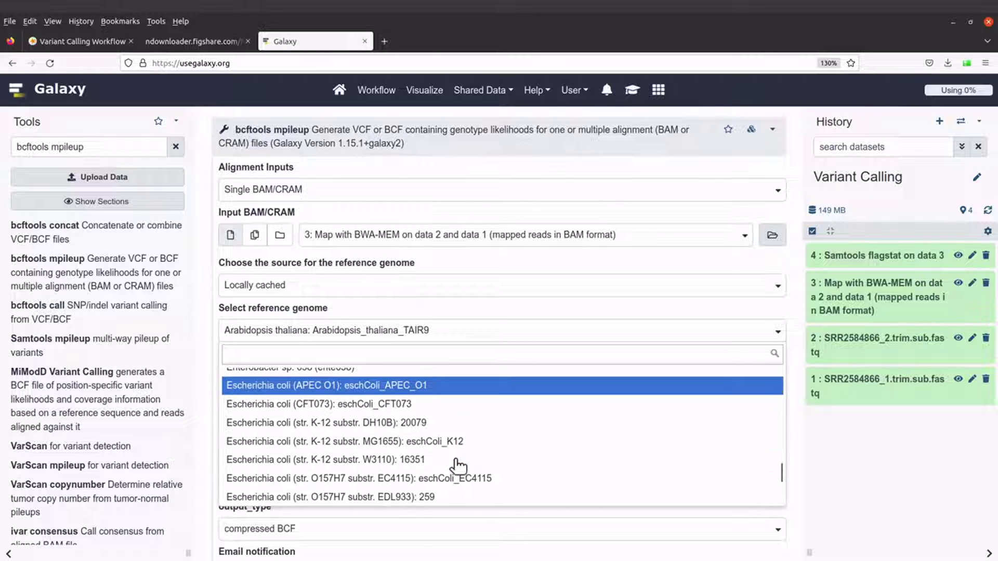
click(419, 444)
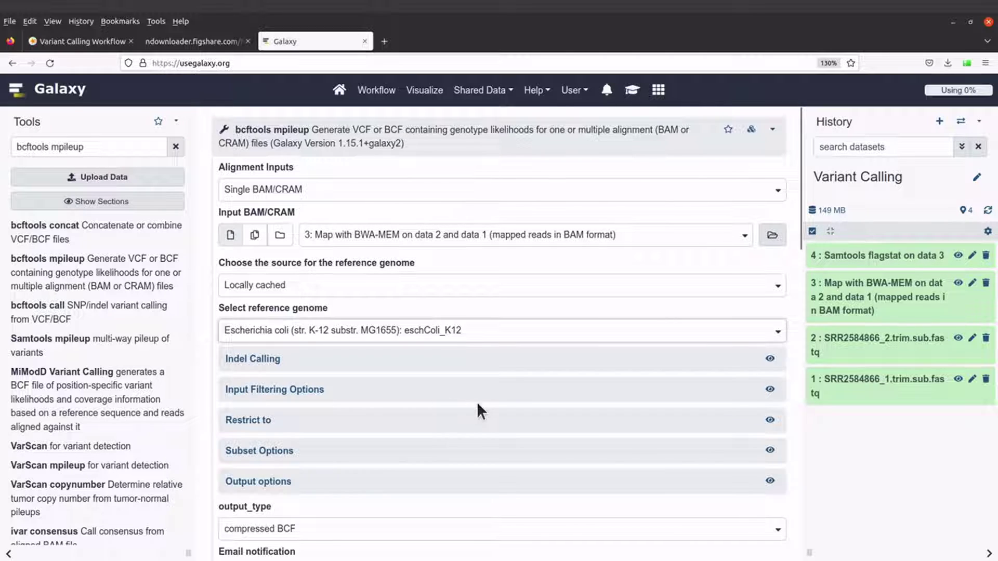
- Look over the remaining mpileup settings, and expand the Indel Calling section to examine its options before collapsing it
scroll(482, 395, down, 2)
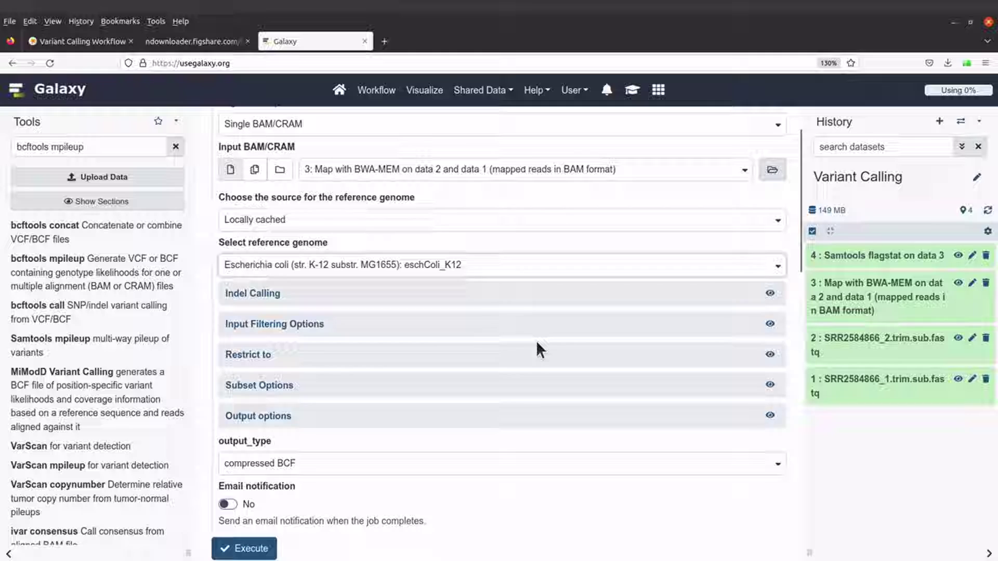
scroll(536, 343, down, 4)
scroll(369, 268, up, 2)
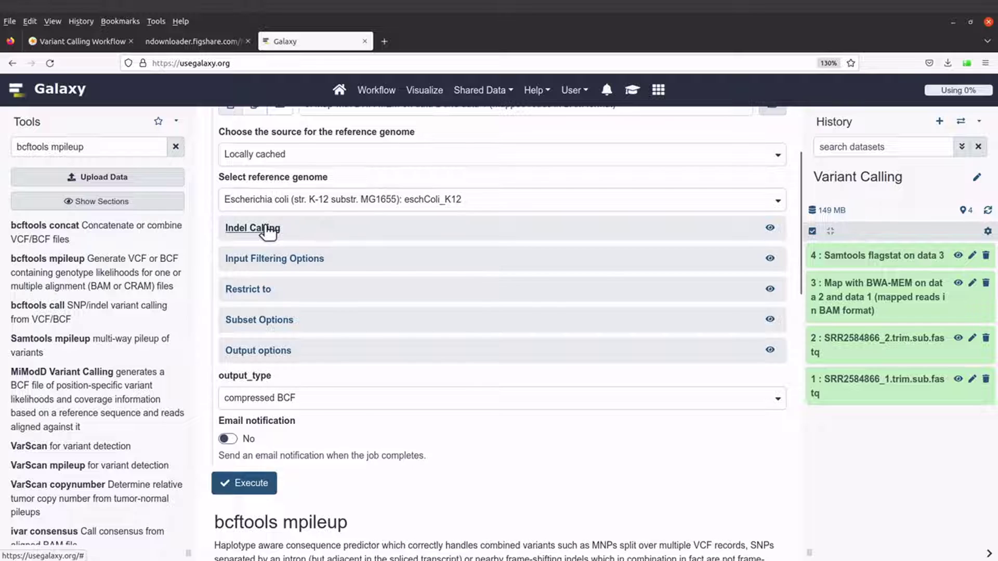
click(266, 229)
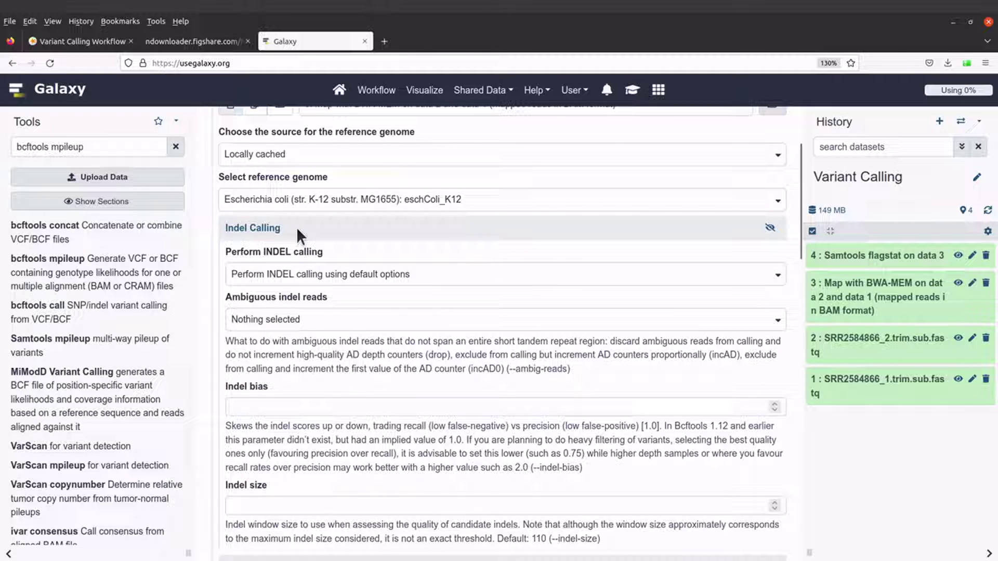
click(264, 230)
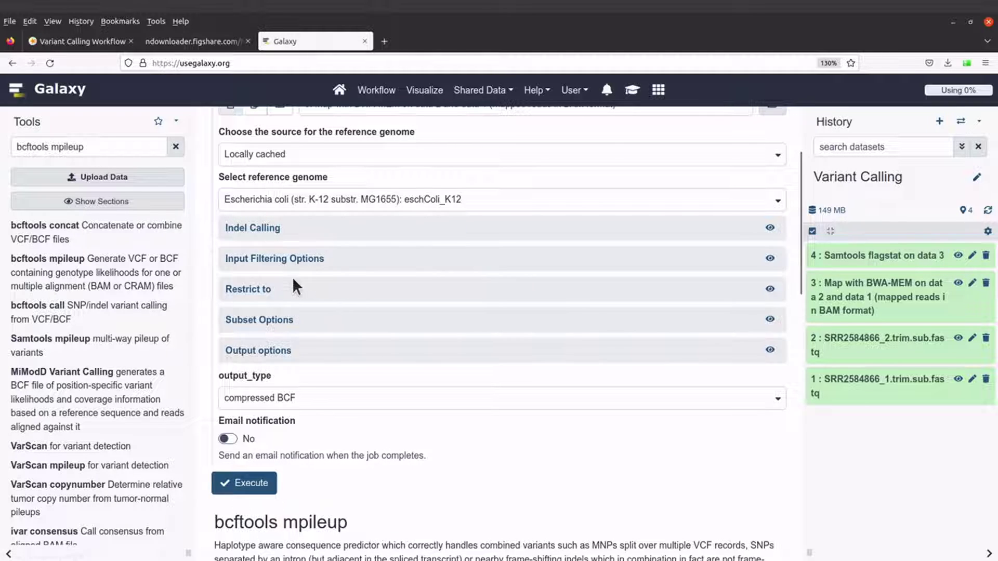
- Expand Input Filtering Options to examine the read depth, overlap, flag and quality filters, and collapse the section again
click(303, 260)
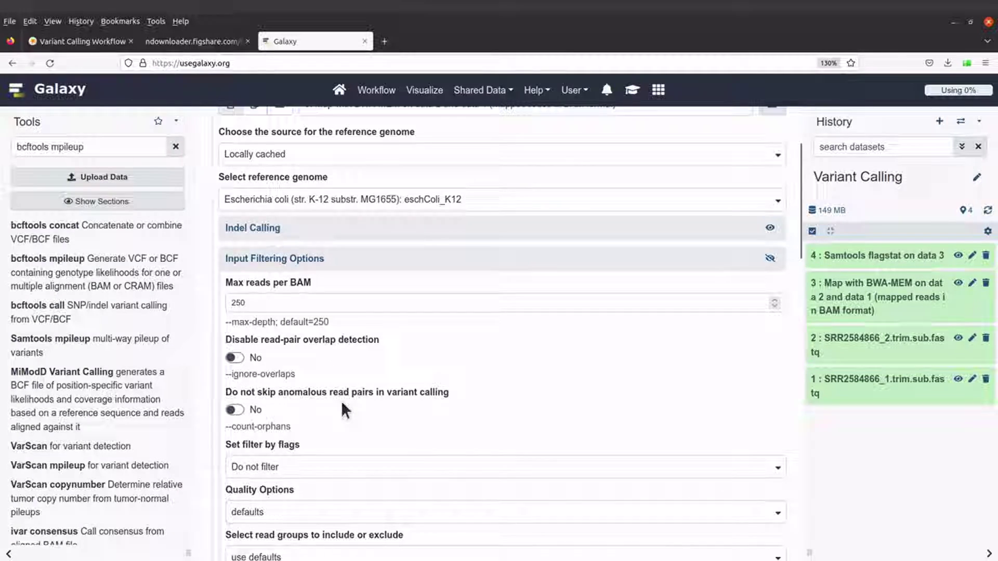
scroll(341, 400, down, 3)
scroll(334, 366, up, 3)
scroll(304, 438, down, 3)
scroll(303, 442, up, 5)
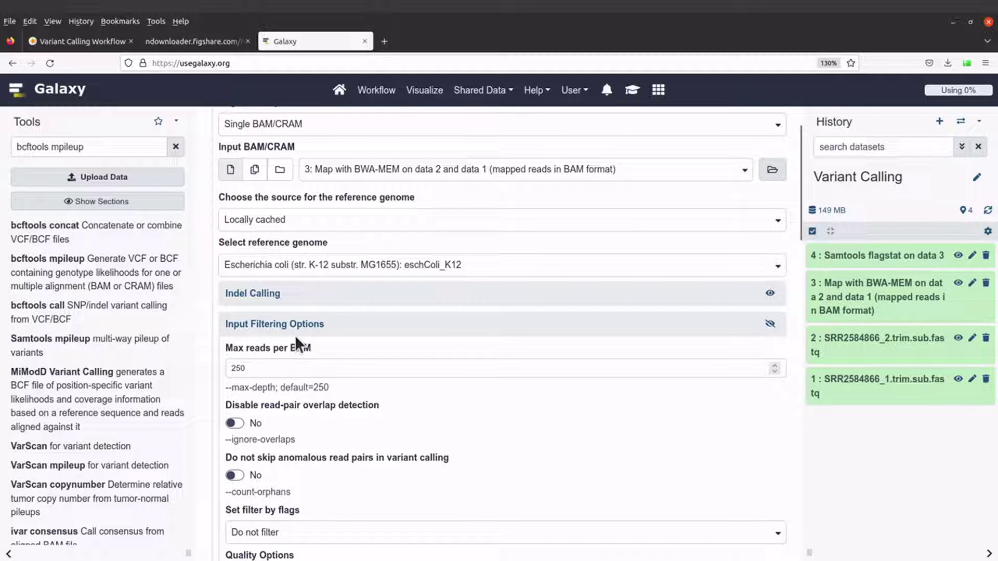
click(274, 324)
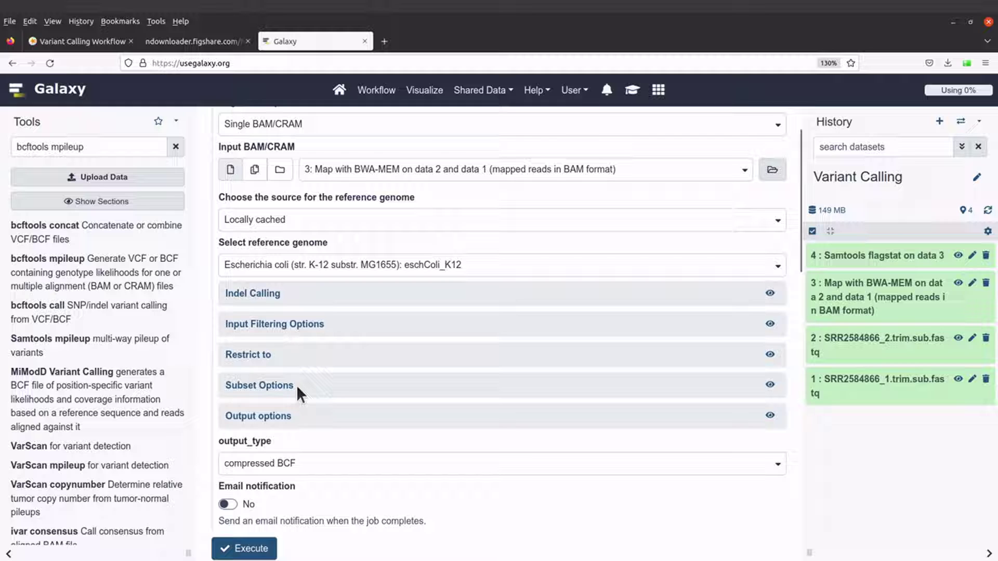
- Run bcftools mpileup on the BWA-MEM alignment with the output type left as compressed BCF
scroll(338, 462, down, 3)
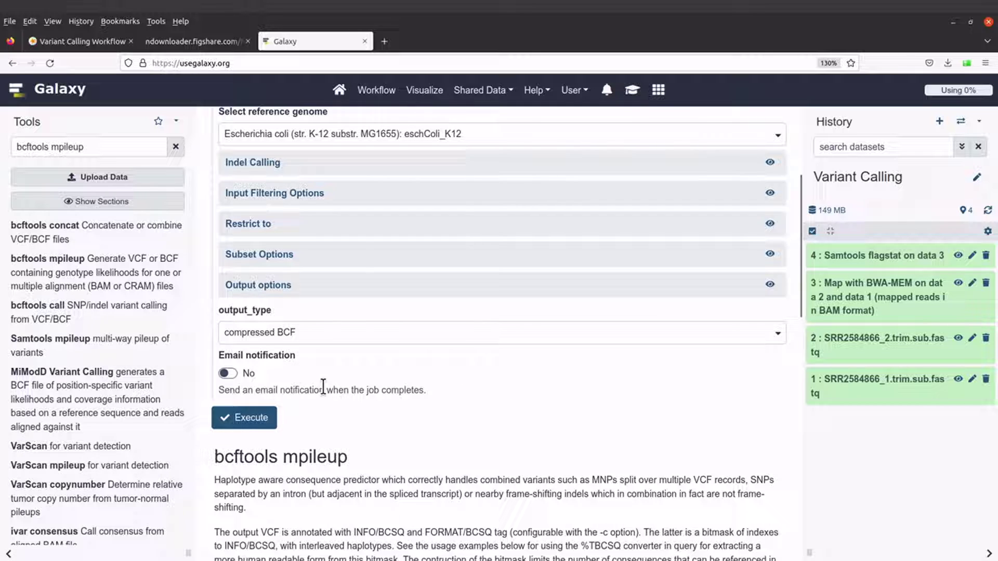
click(253, 419)
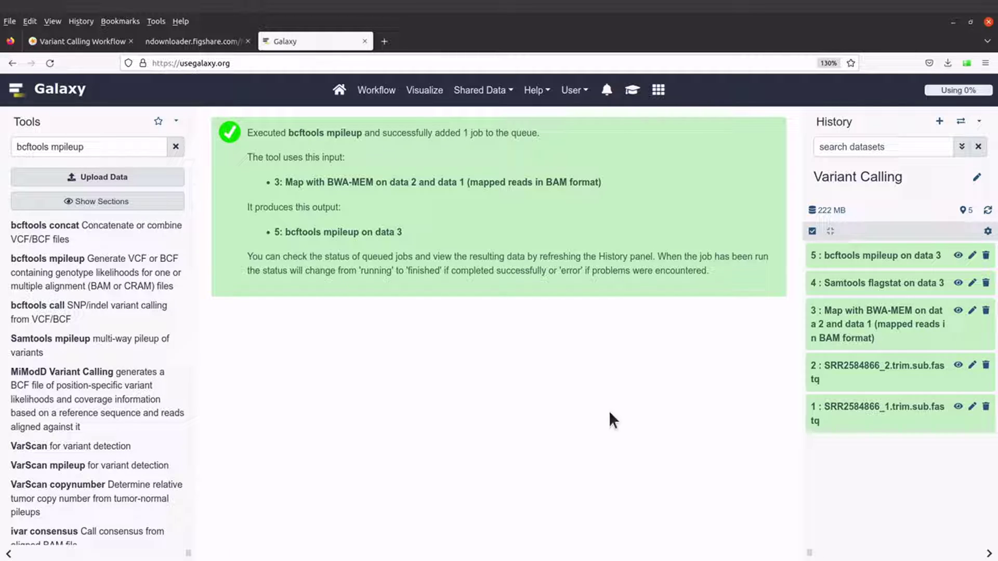
- Switch to the Variant Calling Workflow tutorial and read the Step 2 instructions and `call` command for detecting SNVs
click(86, 42)
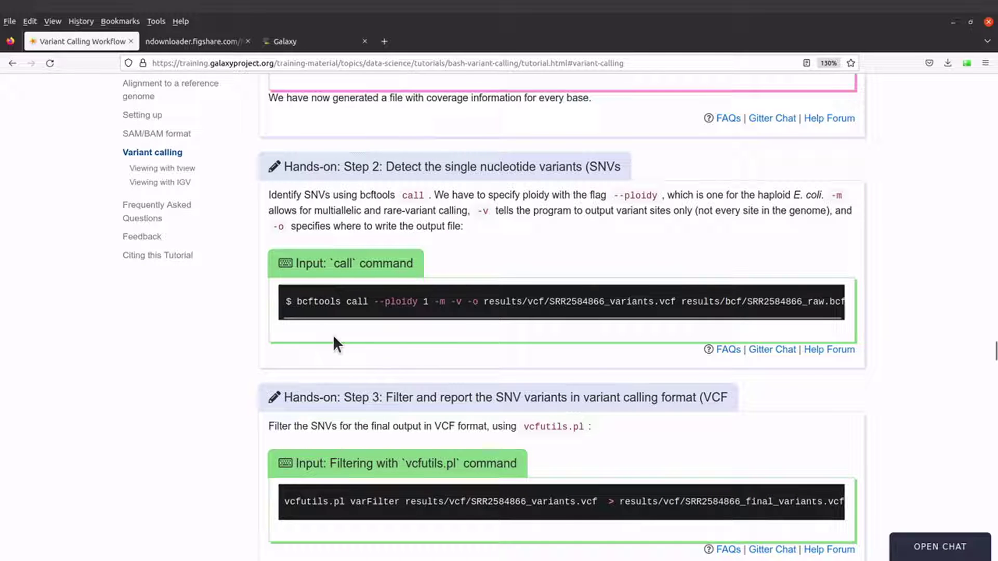
scroll(371, 388, down, 3)
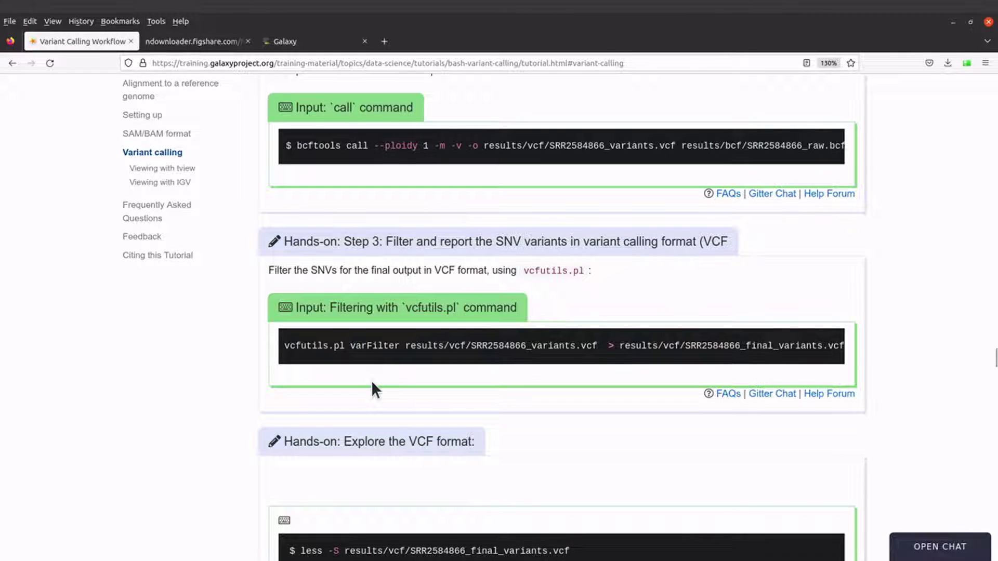
scroll(371, 380, up, 3)
drag(297, 300, 367, 304)
click(364, 304)
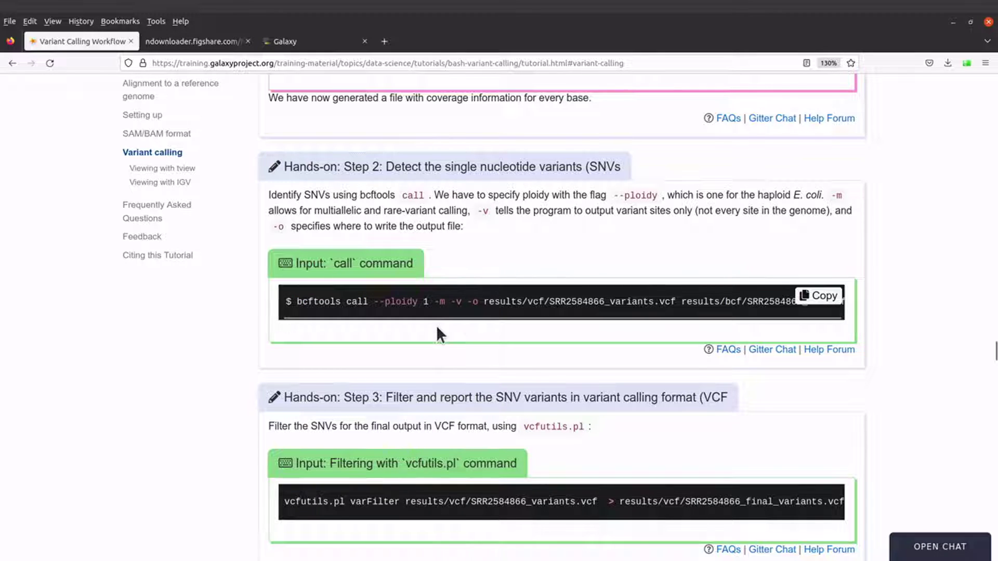
- Return to Galaxy, search the tools for "bcftools call" and open the bcftools call tool form
click(300, 41)
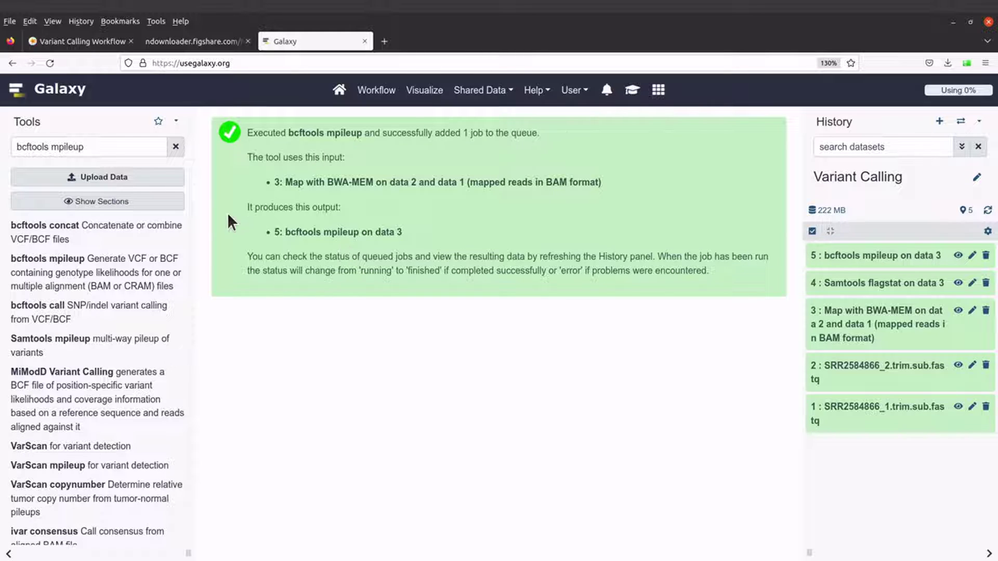
click(121, 146)
key(BackSpace)
key(BackSpace)
key(BackSpace)
key(BackSpace)
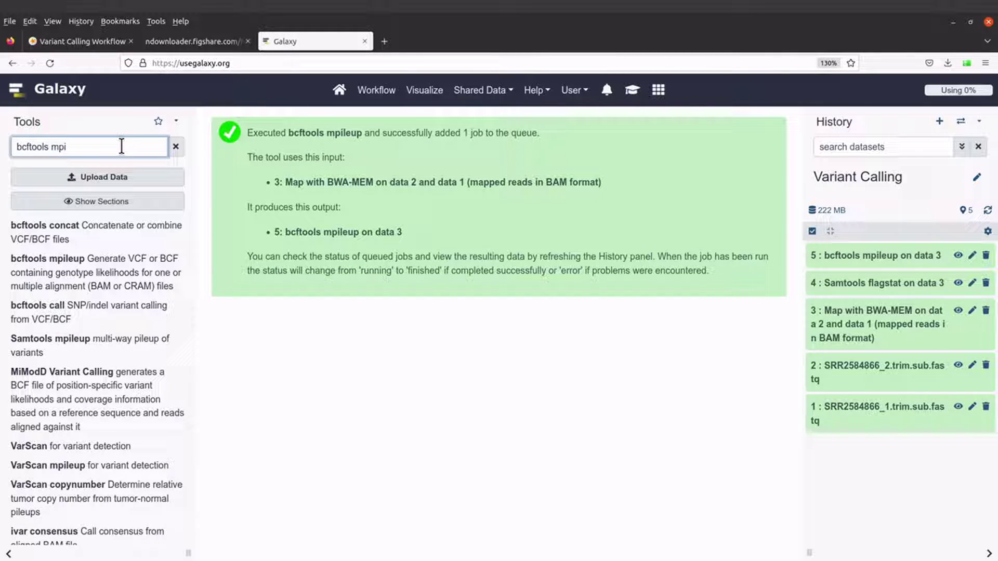
key(BackSpace)
key(BackSpace)
key(BackSpace)
text(call)
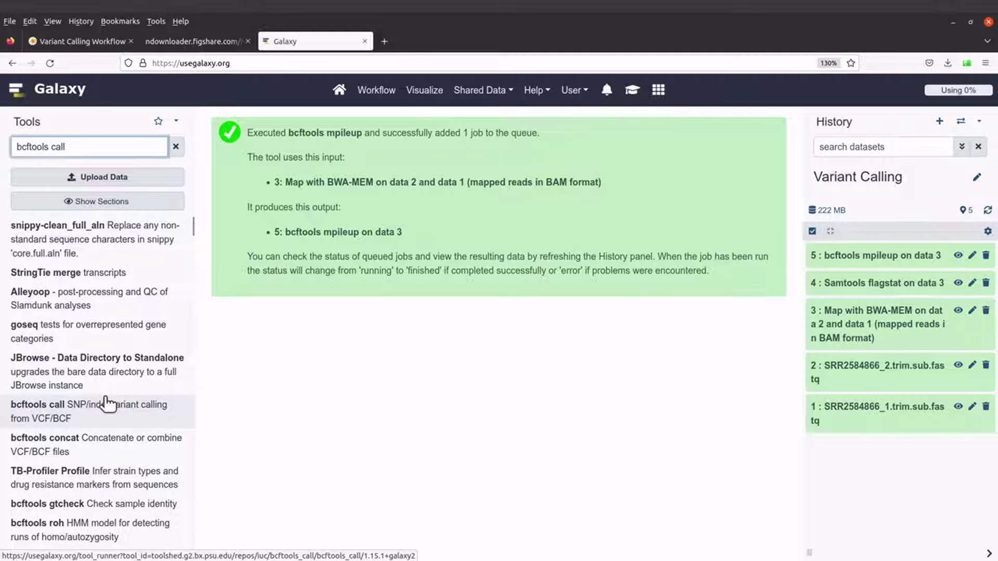
scroll(107, 403, down, 2)
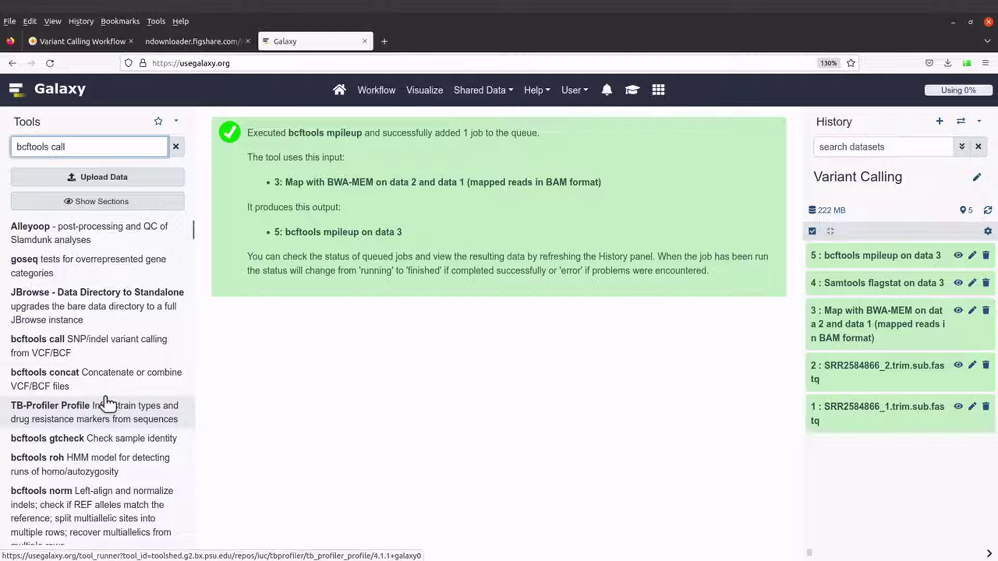
click(79, 345)
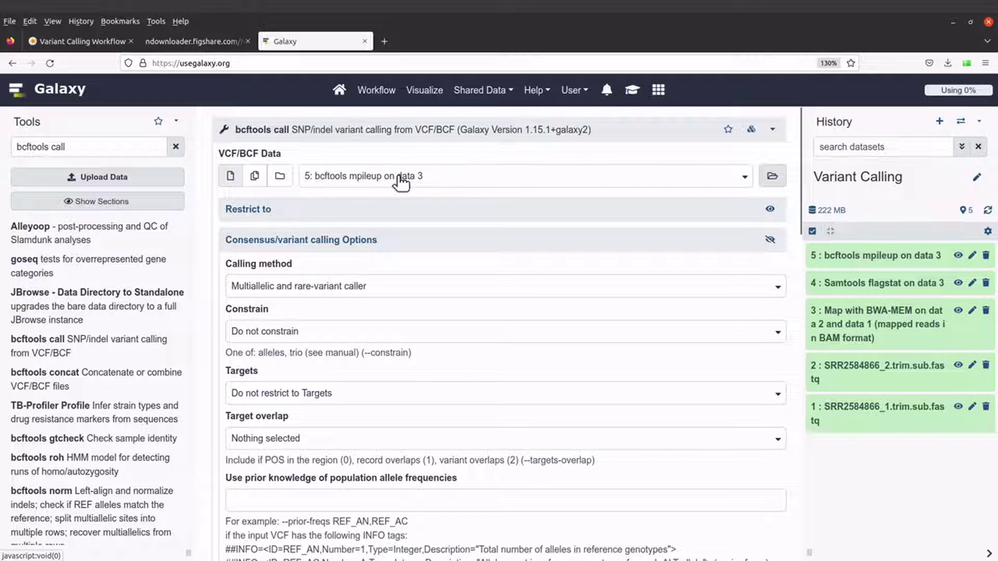
- Check the datasets available as VCF/BCF input and the calling method choices without changing either selection
click(772, 176)
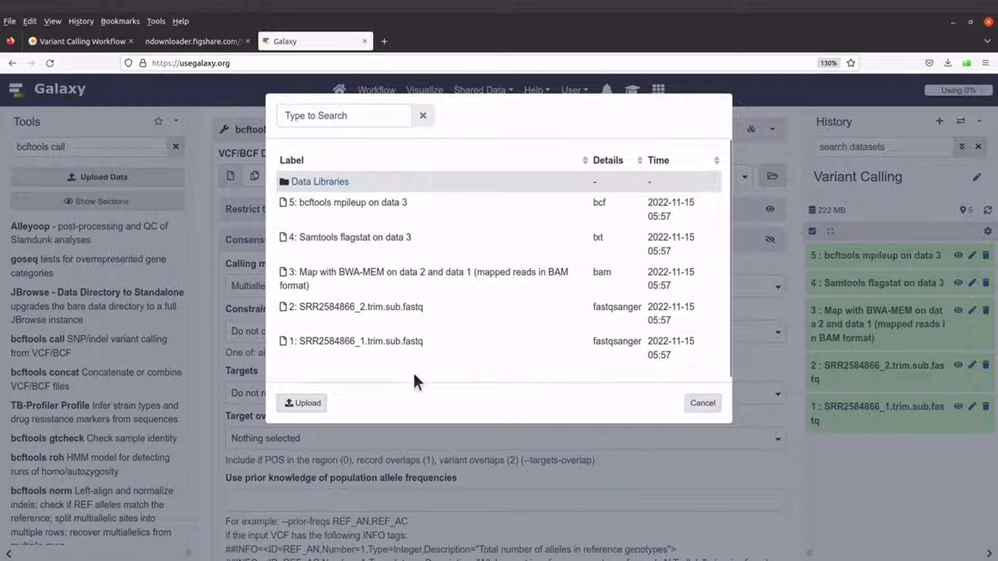
click(703, 404)
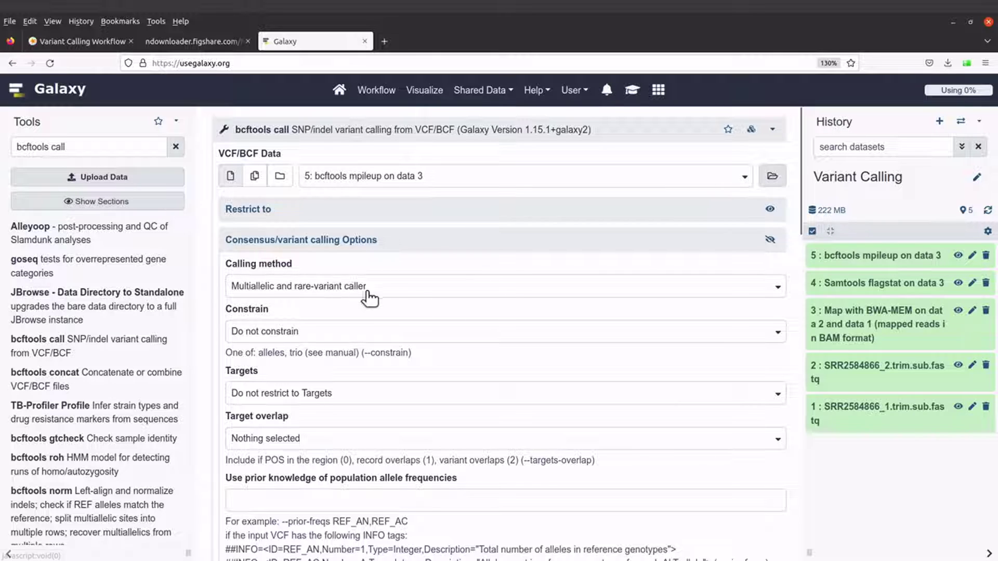
click(444, 284)
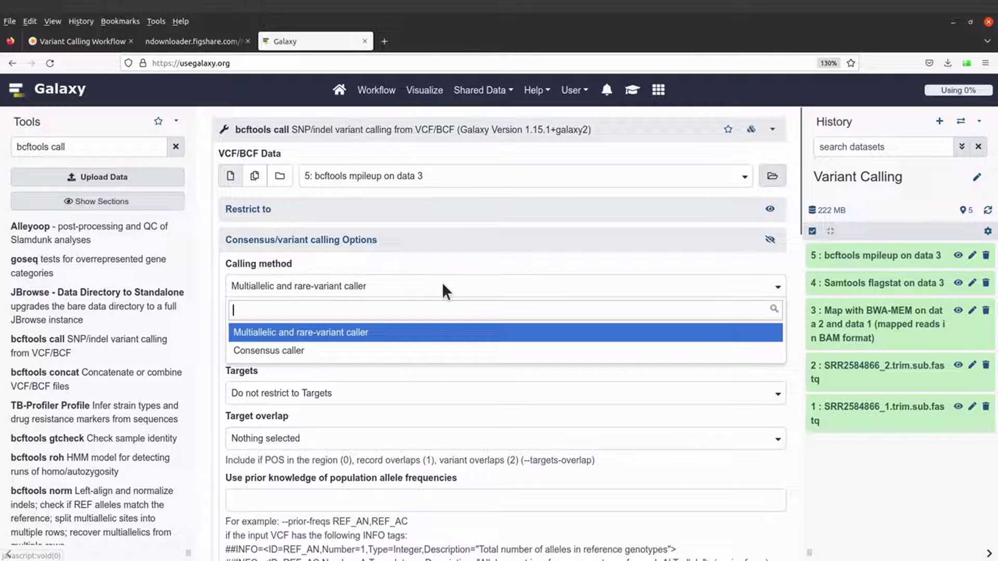
click(442, 286)
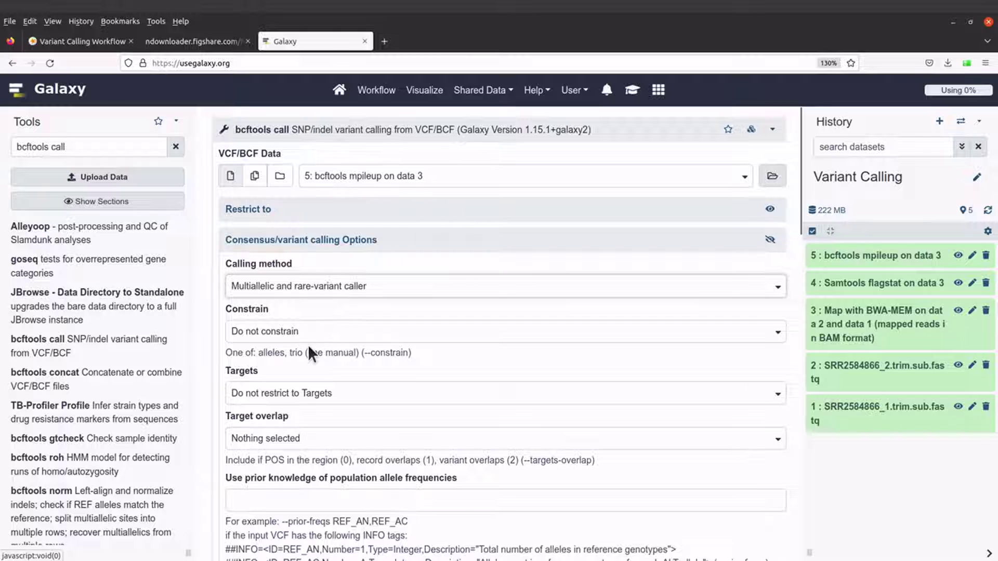
- Expand File format Options and set the predefined ploidy to "1 - Treat all samples as haploid"
scroll(310, 353, down, 5)
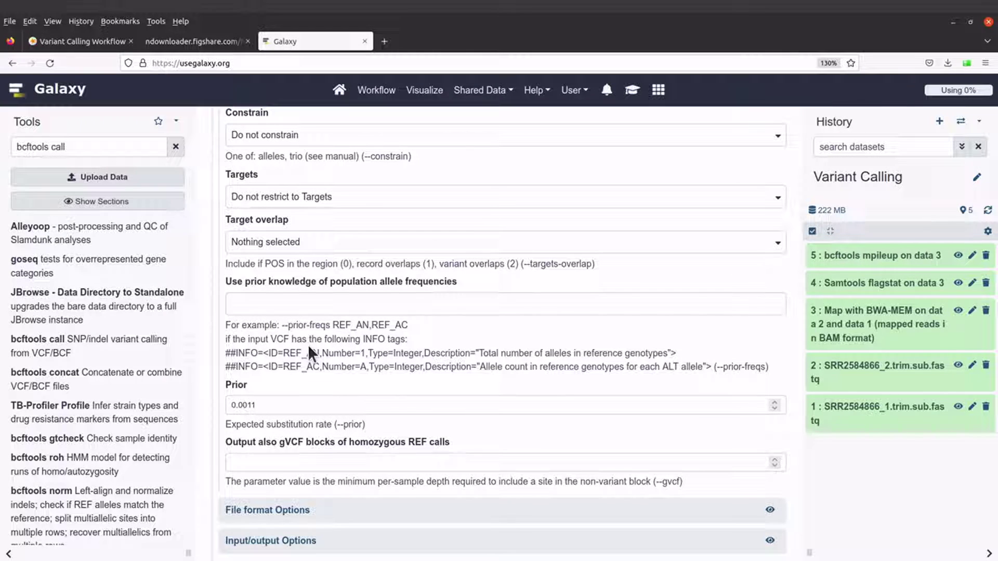
scroll(308, 345, down, 4)
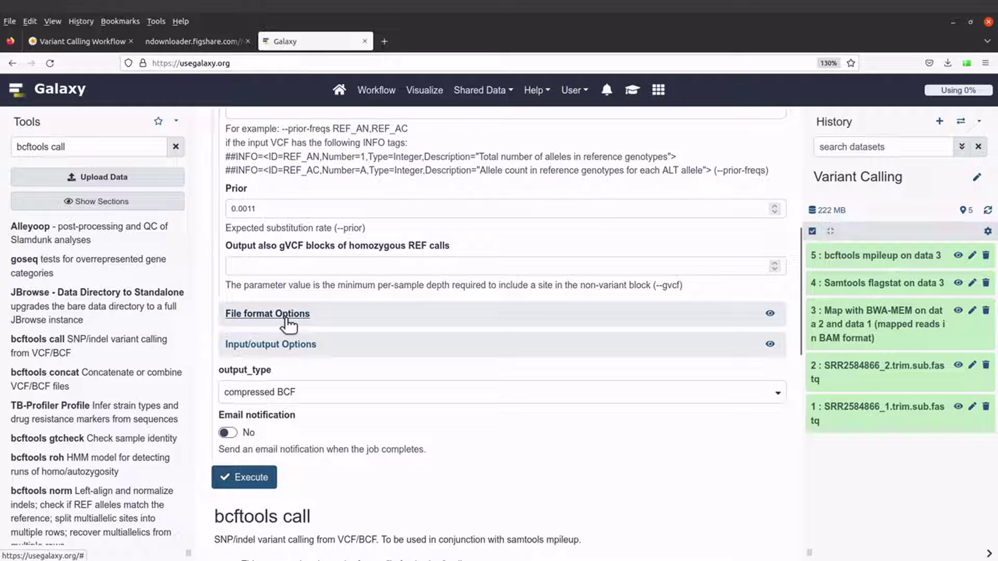
click(288, 321)
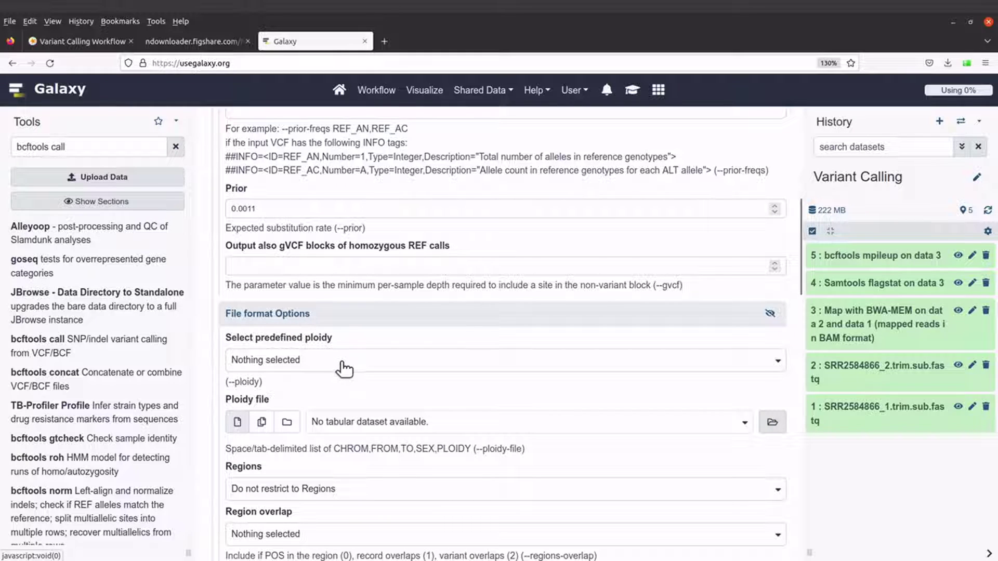
scroll(352, 338, down, 3)
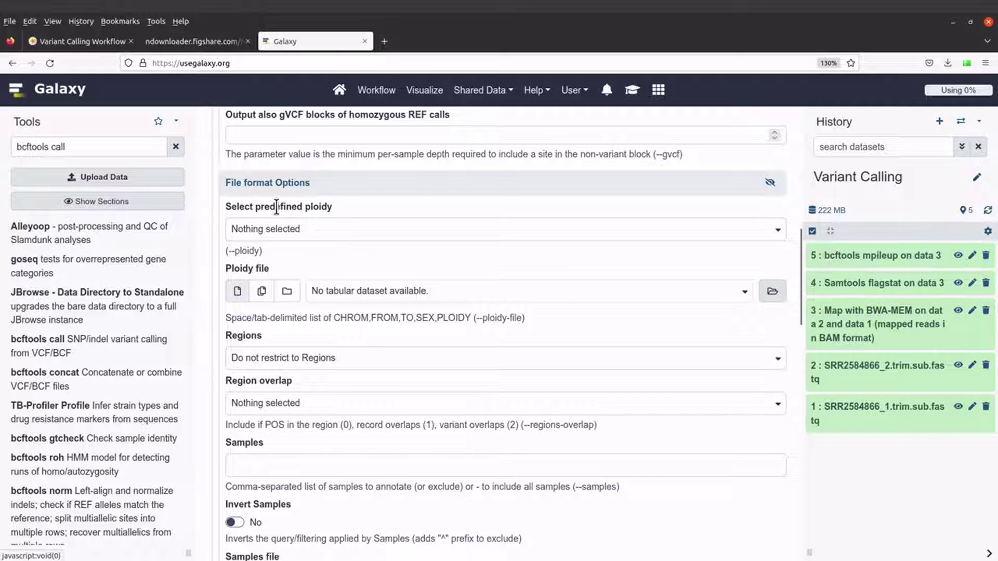
click(330, 233)
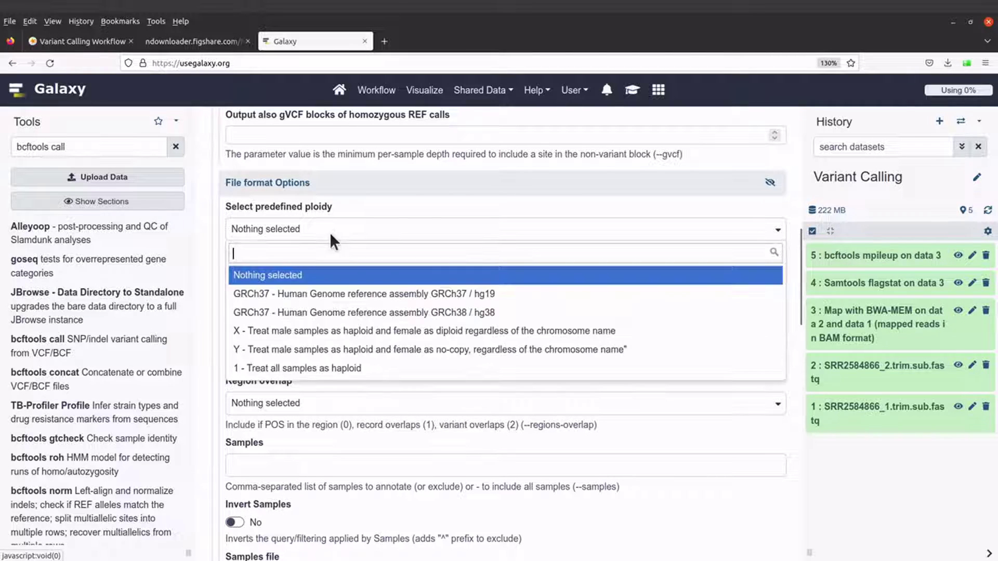
click(312, 370)
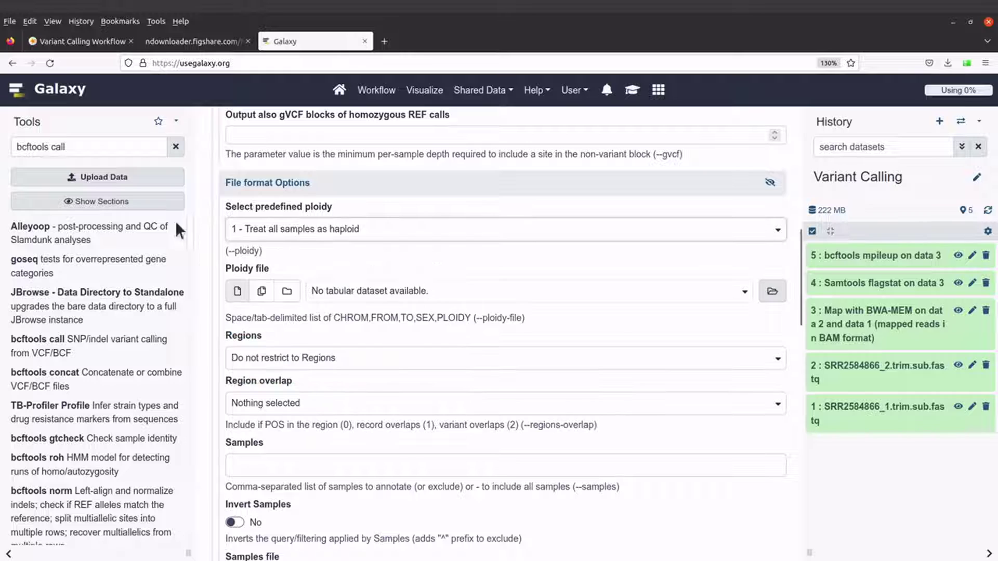
- Check the --ploidy value in the tutorial's bcftools call command, and return to the Galaxy tool form
click(77, 42)
mouse_move(361, 306)
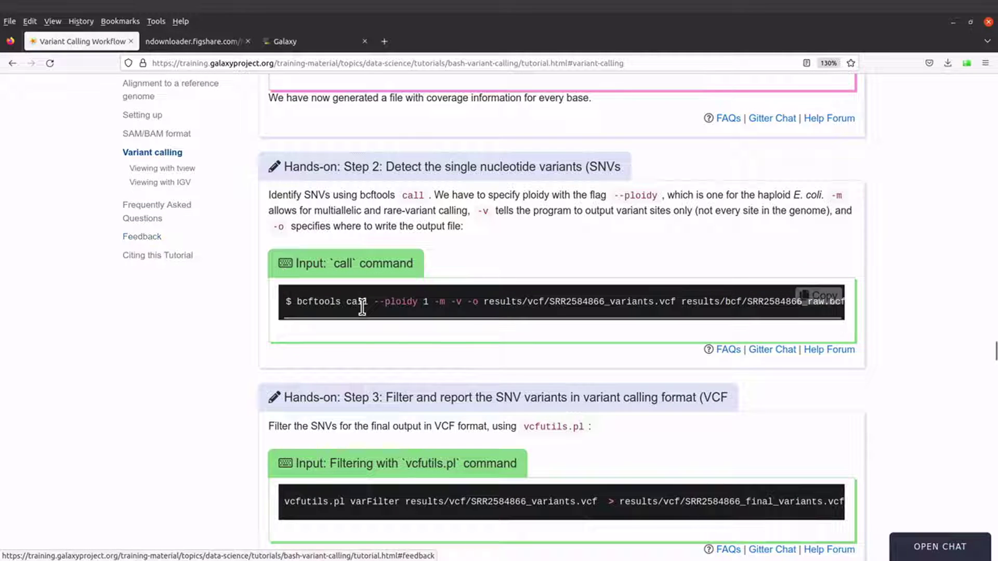
double_click(426, 303)
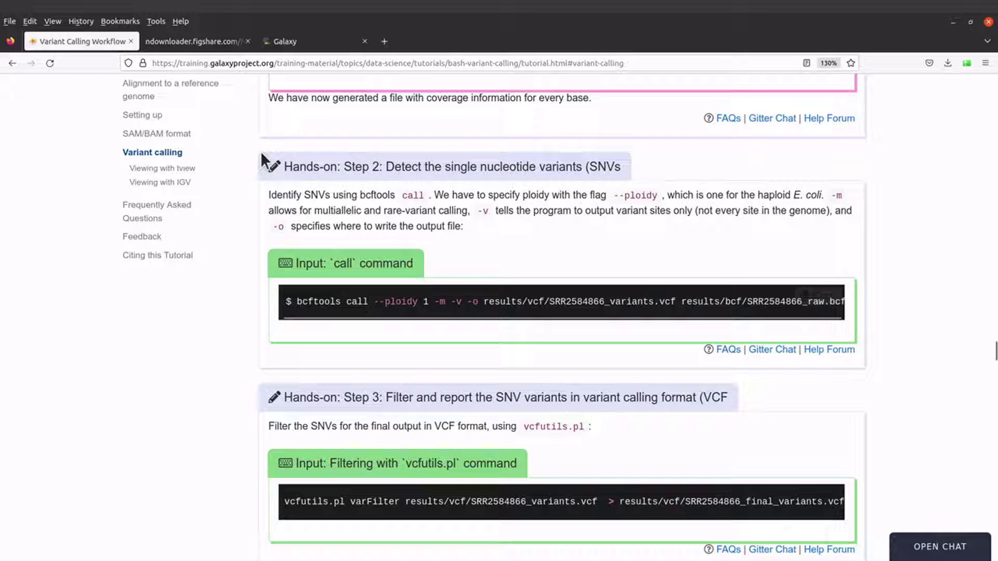
click(291, 42)
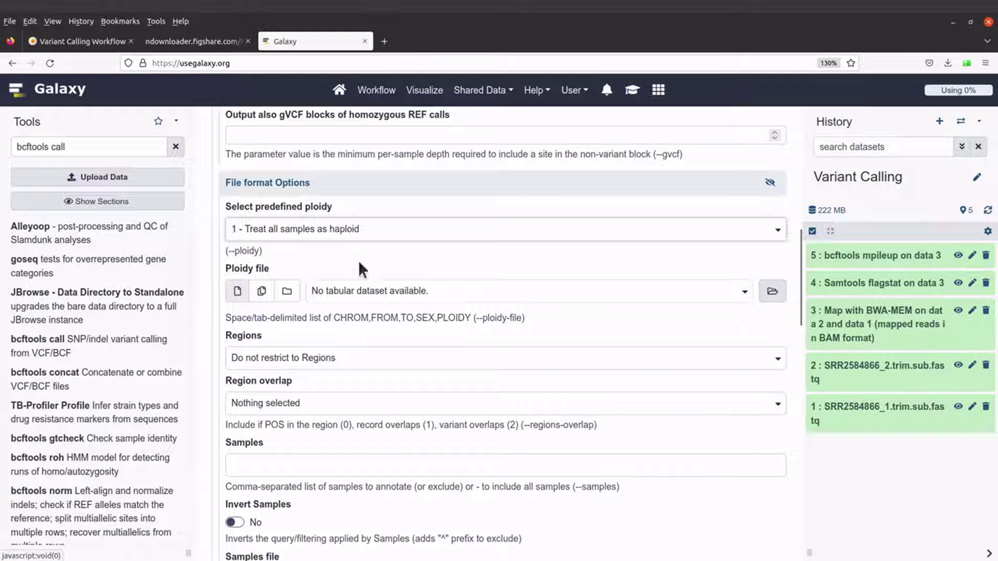
- Look over the remaining bcftools call settings and examine the output_type choices, keeping compressed BCF
scroll(346, 314, down, 4)
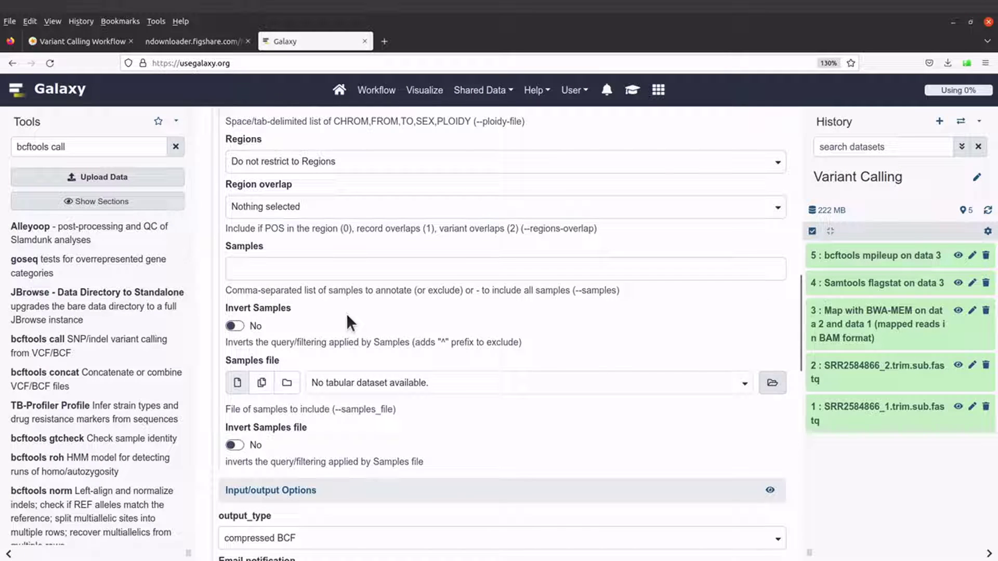
scroll(347, 322, down, 3)
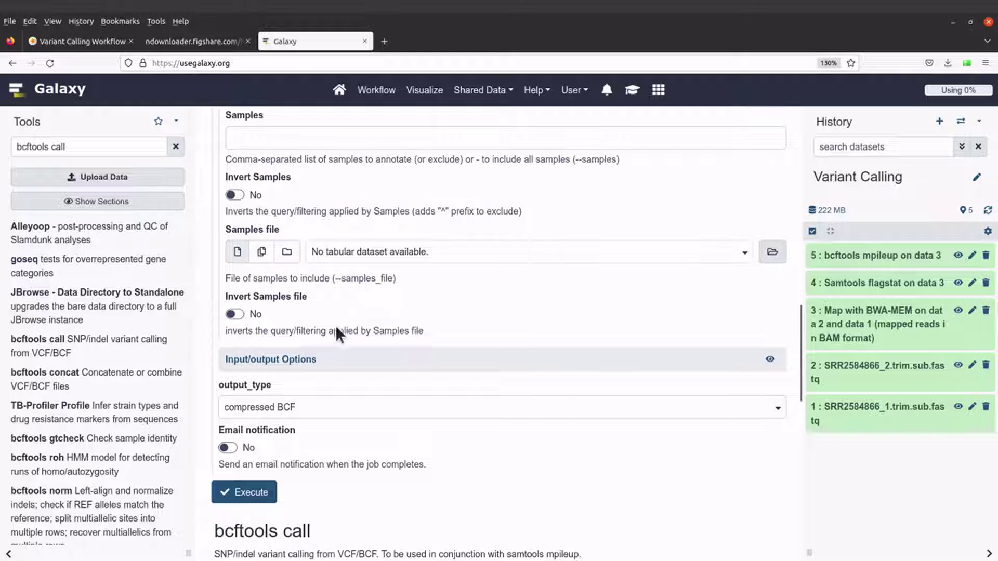
scroll(337, 332, down, 4)
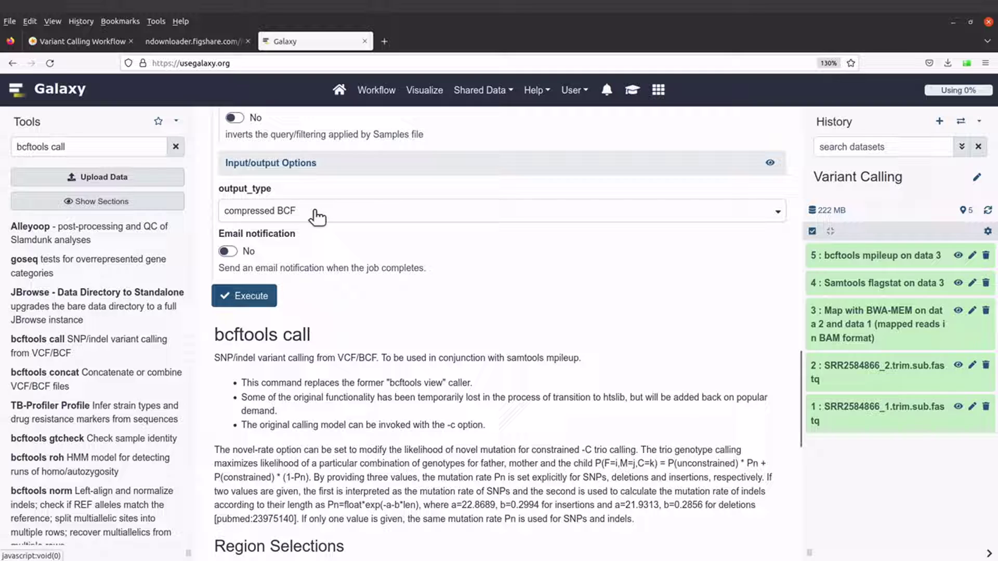
click(300, 213)
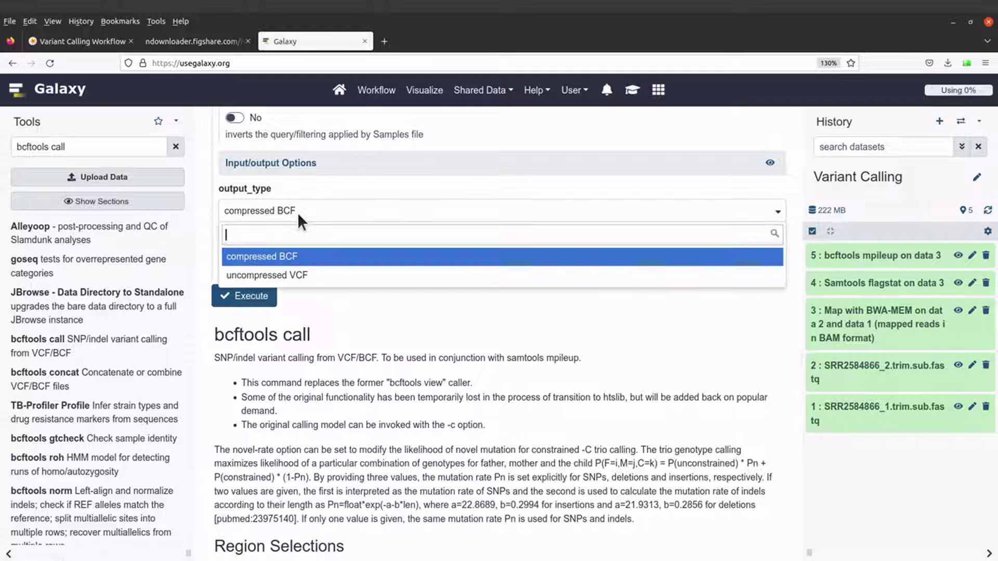
click(360, 217)
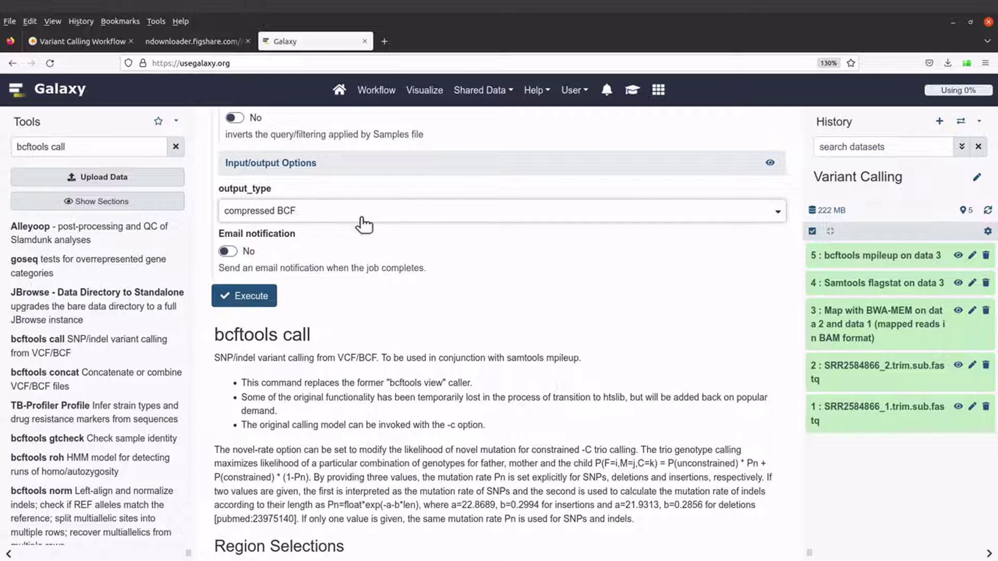
click(333, 210)
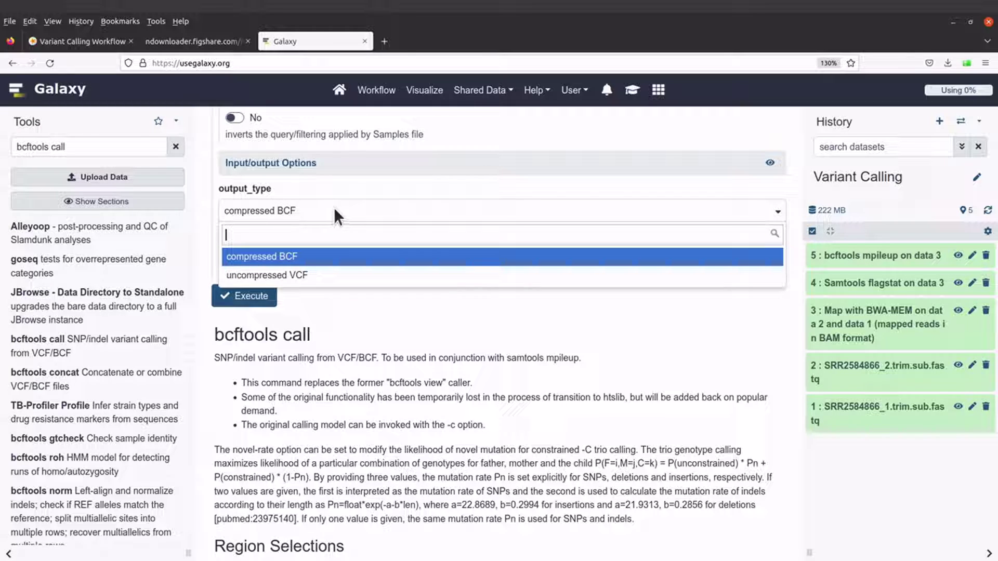
click(338, 297)
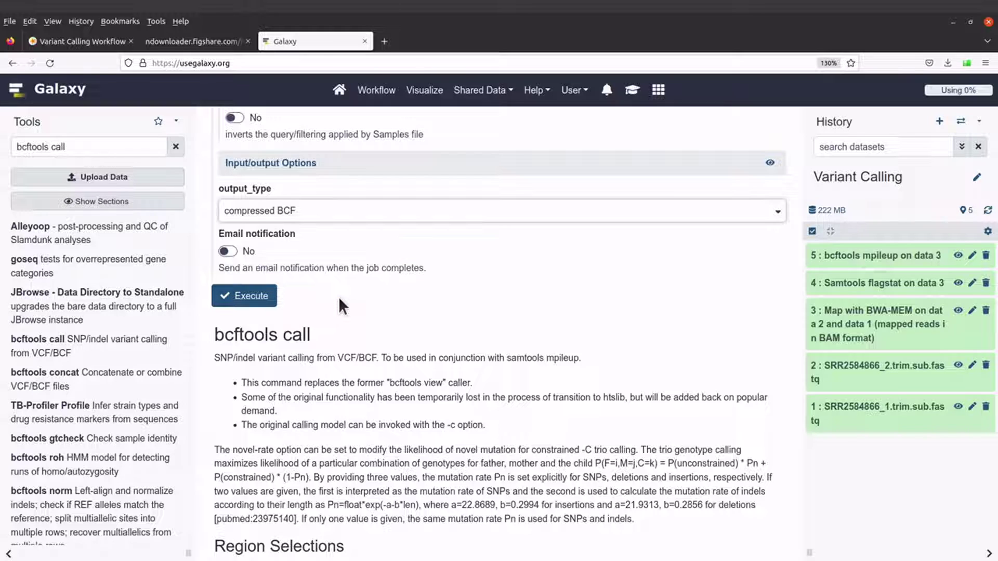
click(331, 211)
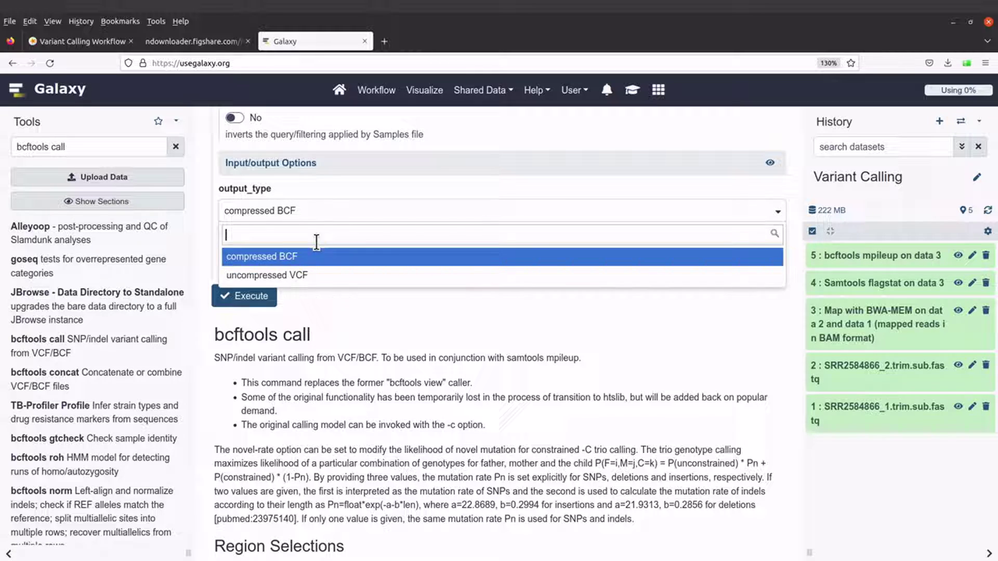
click(337, 305)
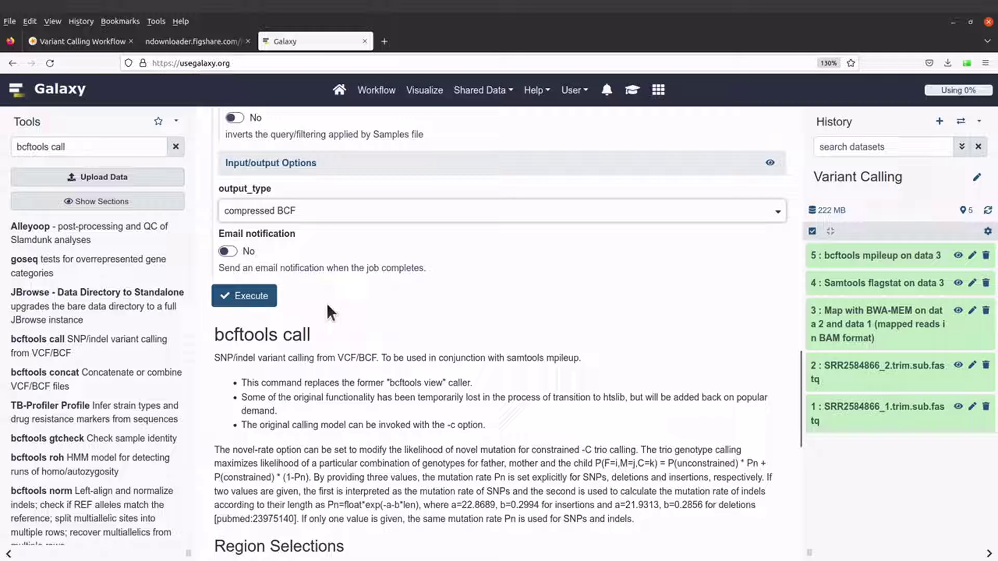
- Run bcftools call on the mpileup dataset with haploid ploidy and compressed BCF output
scroll(328, 309, up, 3)
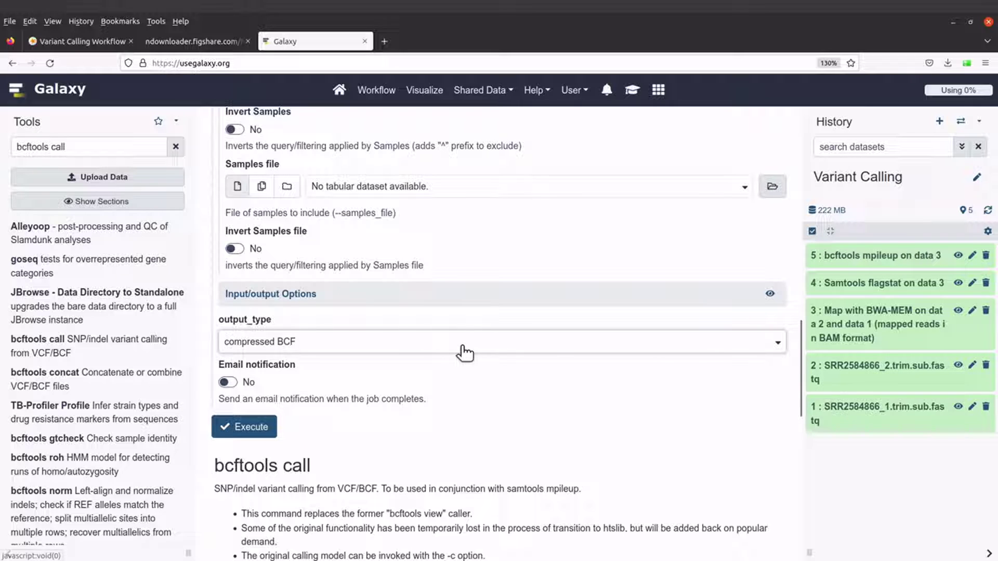
scroll(461, 345, up, 2)
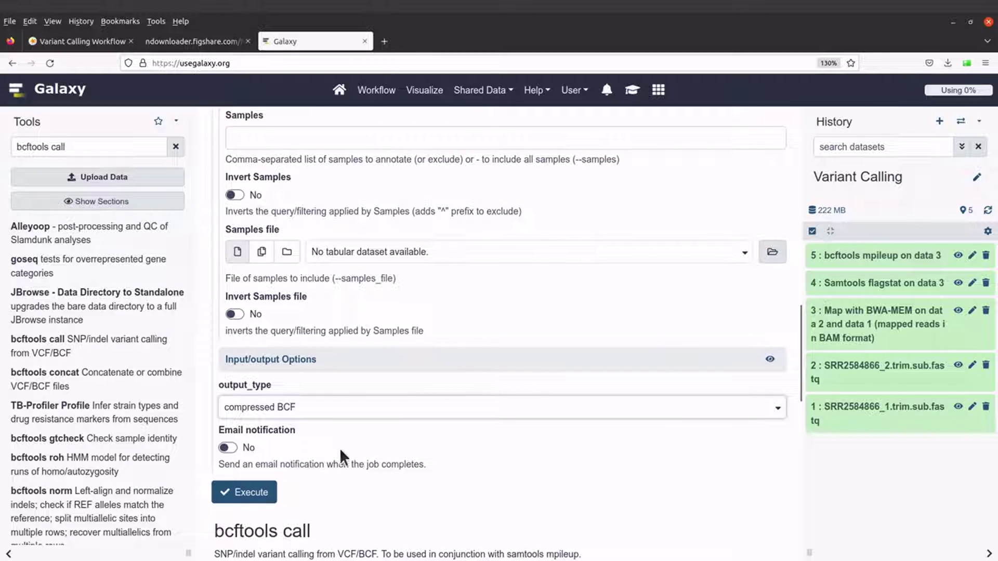
click(249, 493)
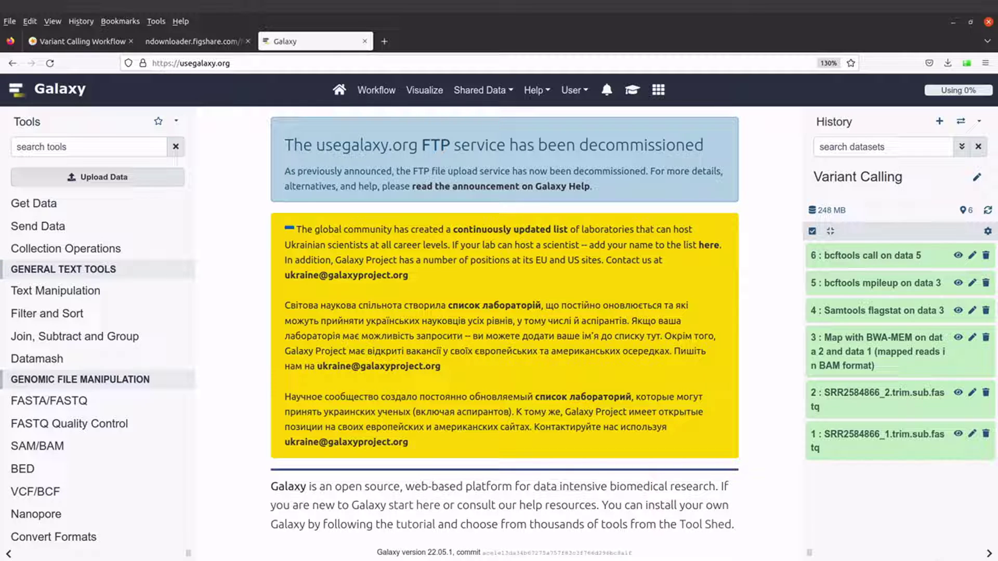
- Expand the bcftools call result in the history and examine its format, database and file size
click(896, 255)
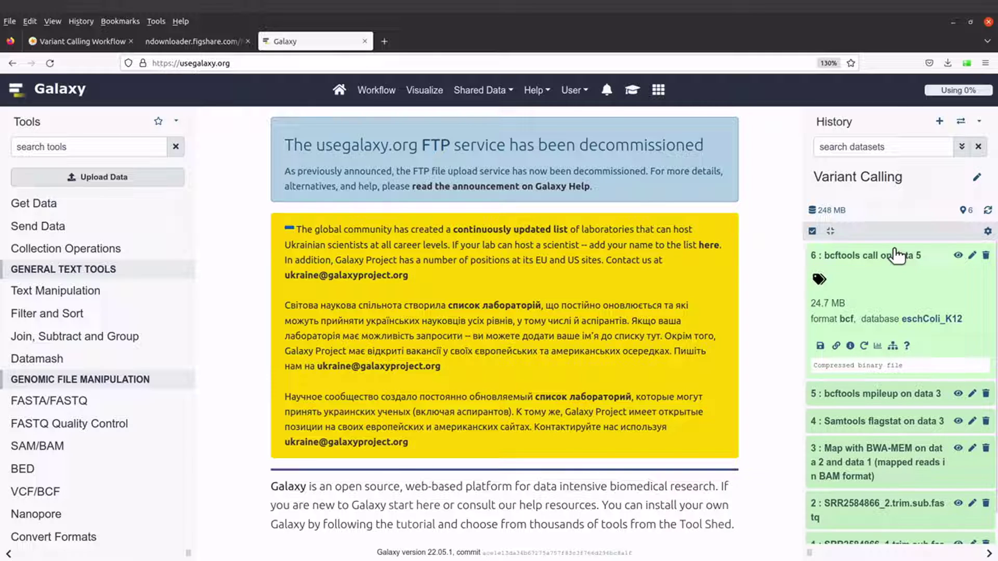
drag(809, 317, 966, 325)
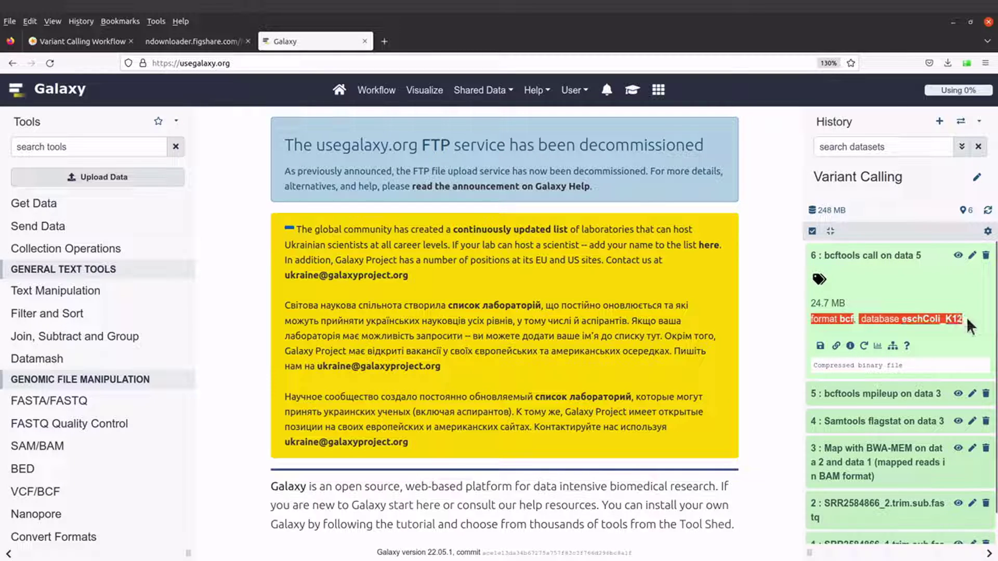
click(967, 322)
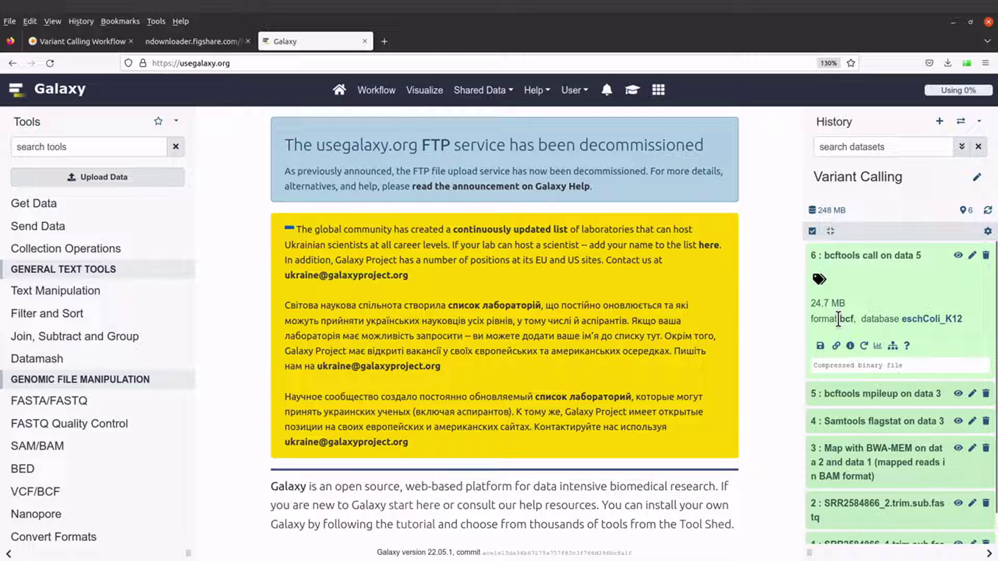
drag(839, 319, 854, 320)
mouse_move(810, 303)
mouse_down()
mouse_move(823, 302)
mouse_move(813, 304)
mouse_up()
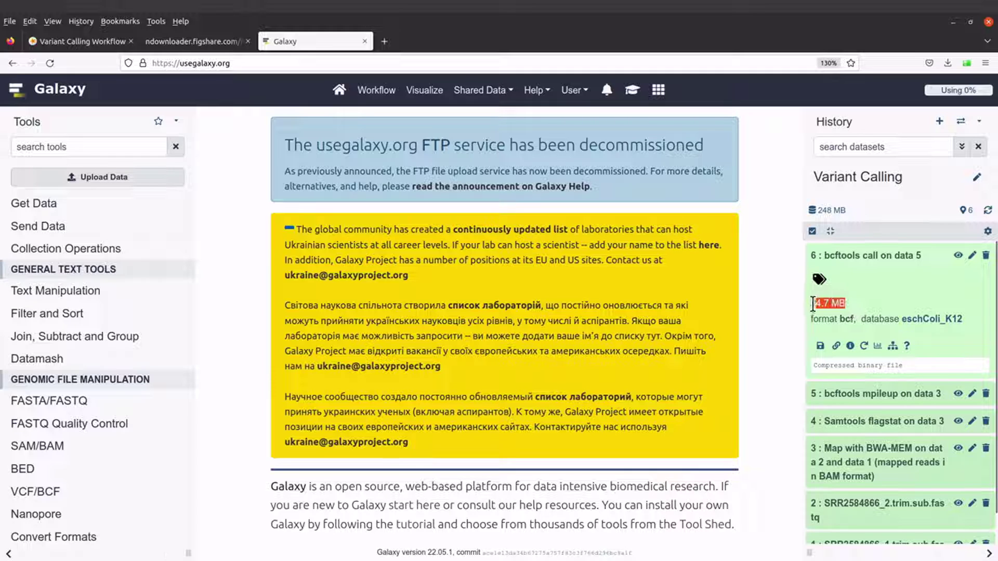
click(859, 300)
- Download the bcftools call dataset and save it as variants.raw.bcf in the variant calling folder
click(820, 346)
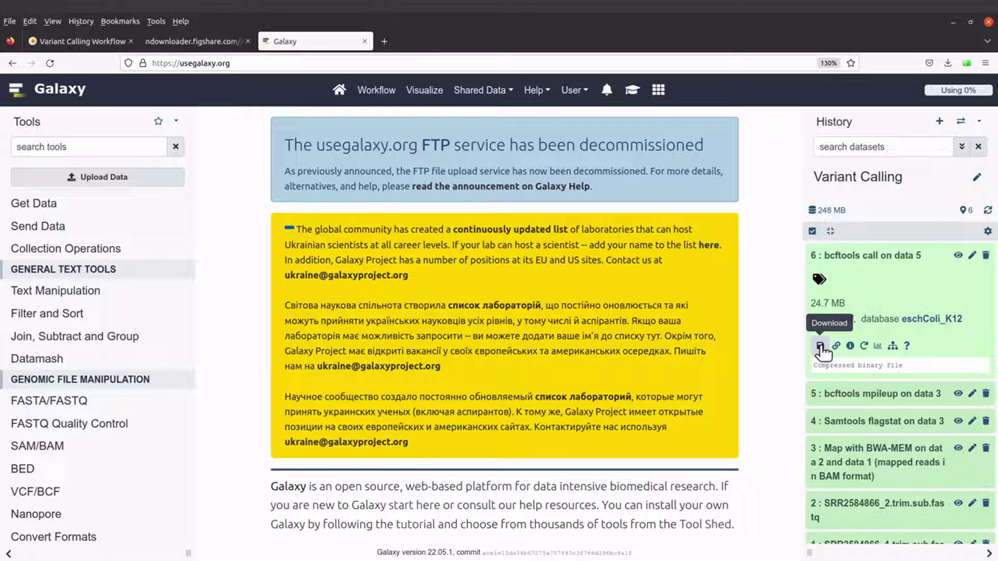
click(821, 347)
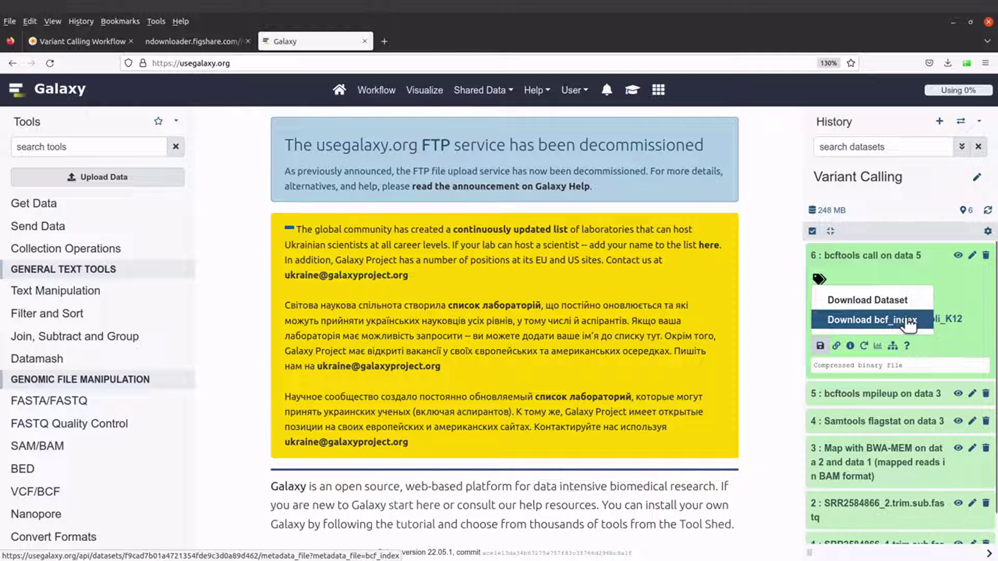
click(877, 301)
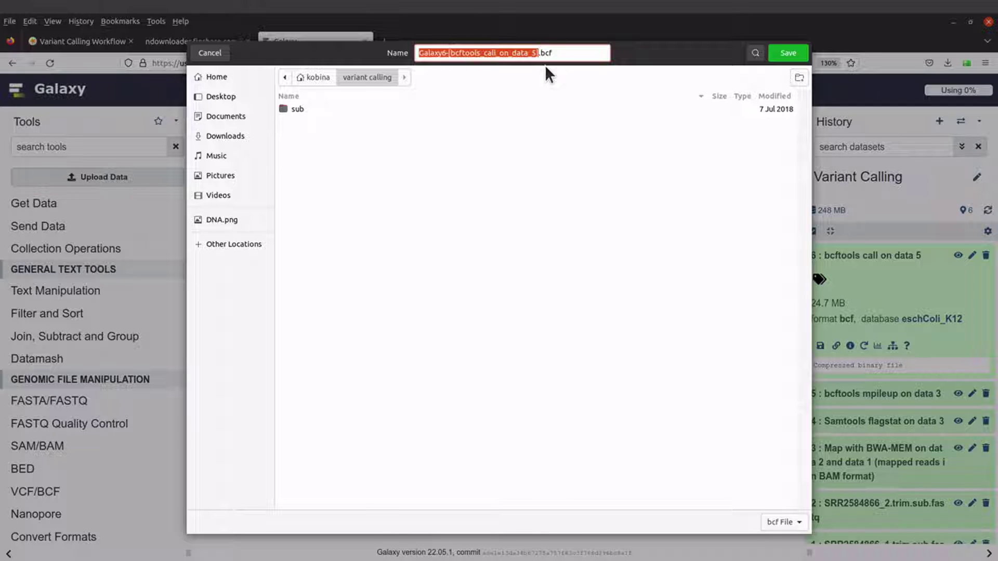
text(variants)
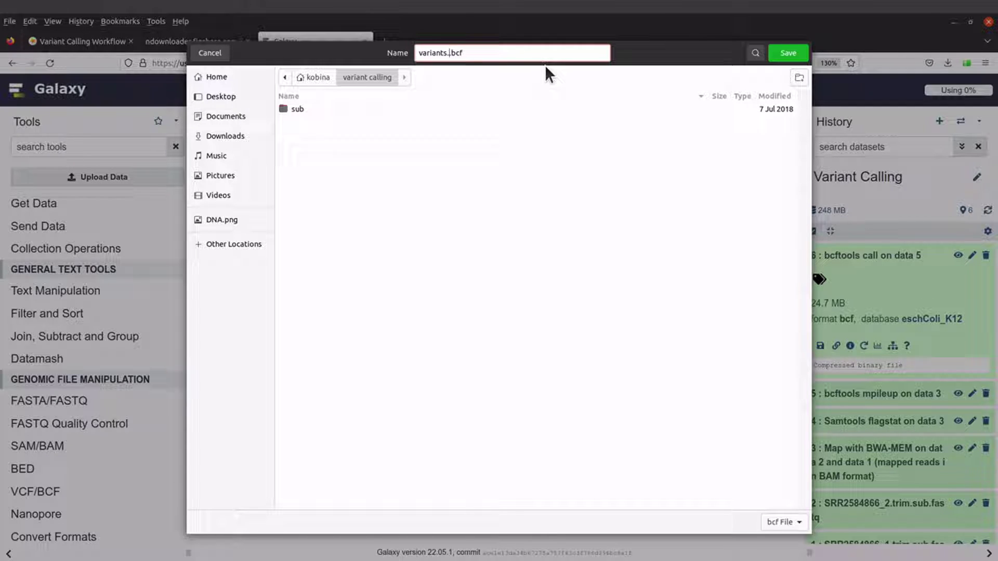
text(.raw)
click(787, 53)
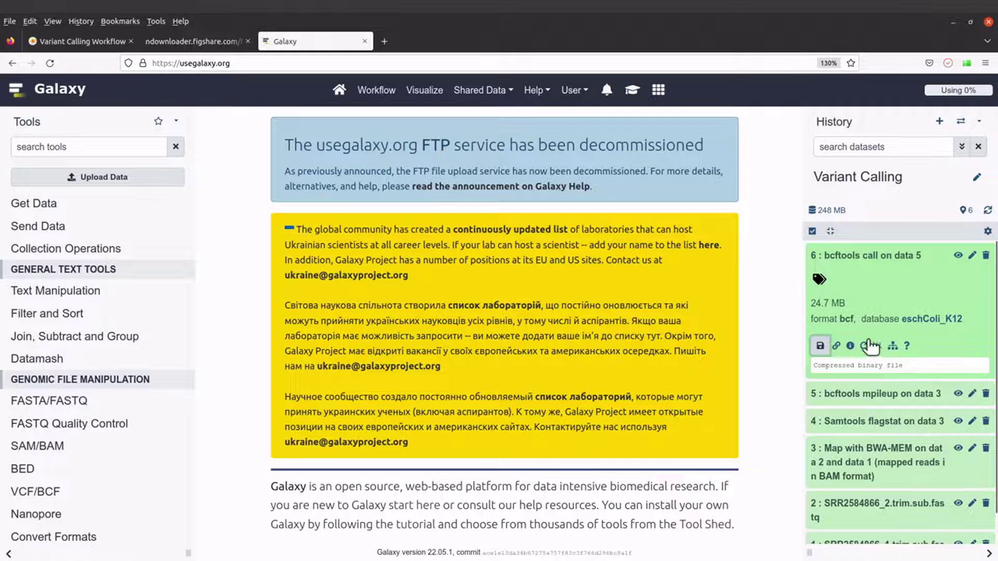
- Download the bcf_index of the bcftools call dataset and save it as variants.raw.bcf.csi in the same folder
click(824, 345)
click(877, 318)
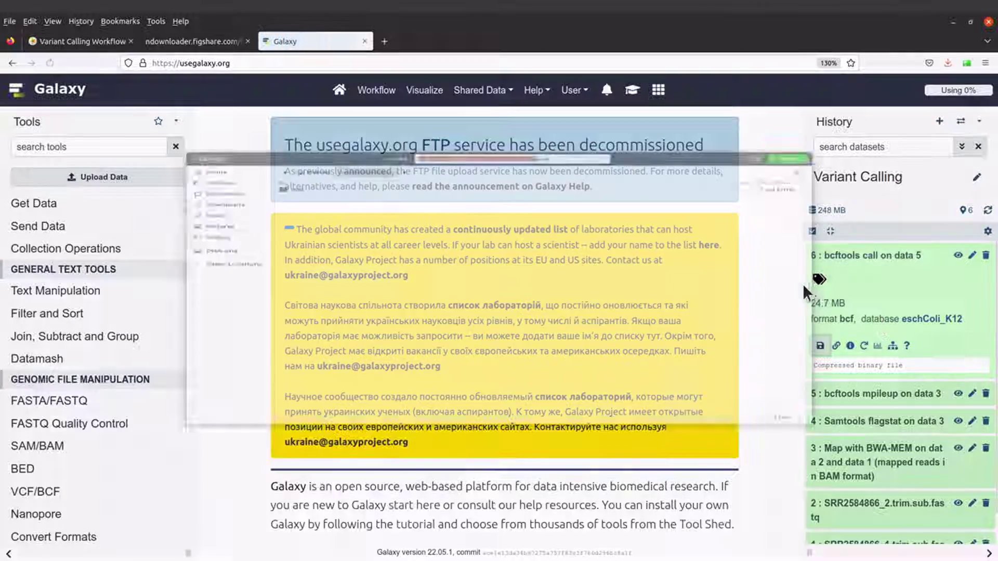
text(variant)
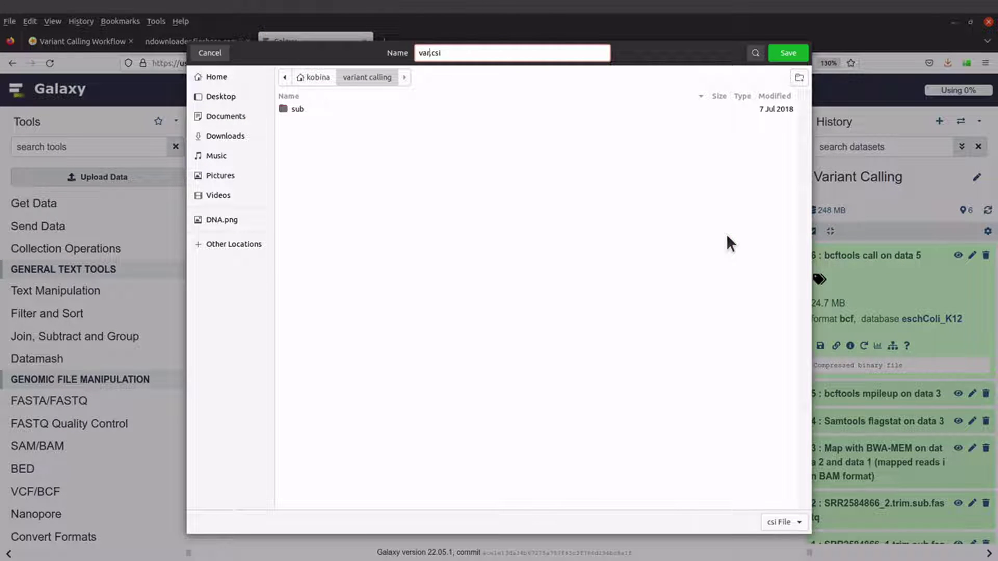
text(s.raw.bcf)
click(785, 49)
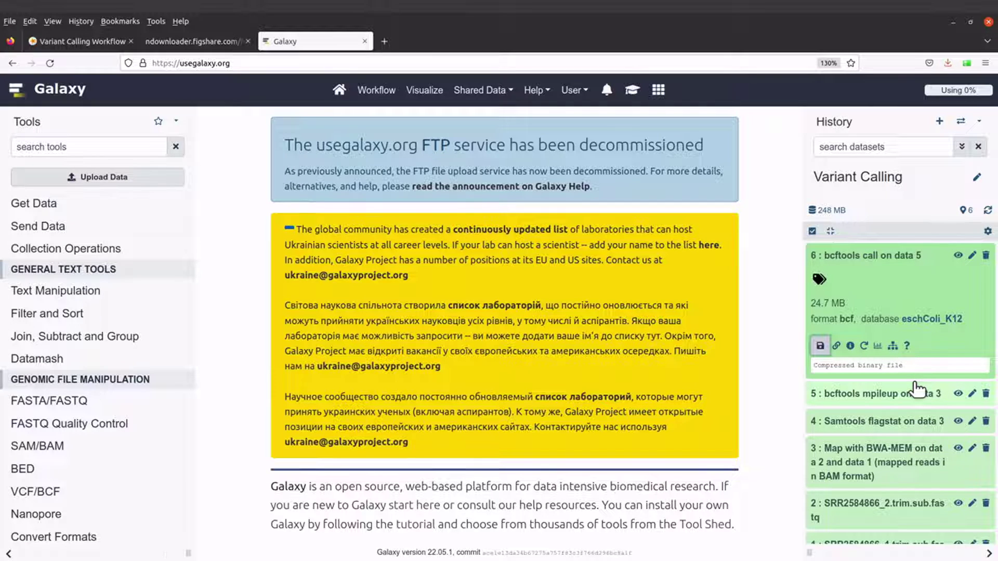
- Show the downloaded index file in the file manager and check for variants.raw.bcf and variants.raw.bcf.csi in the variant calling folder
click(947, 62)
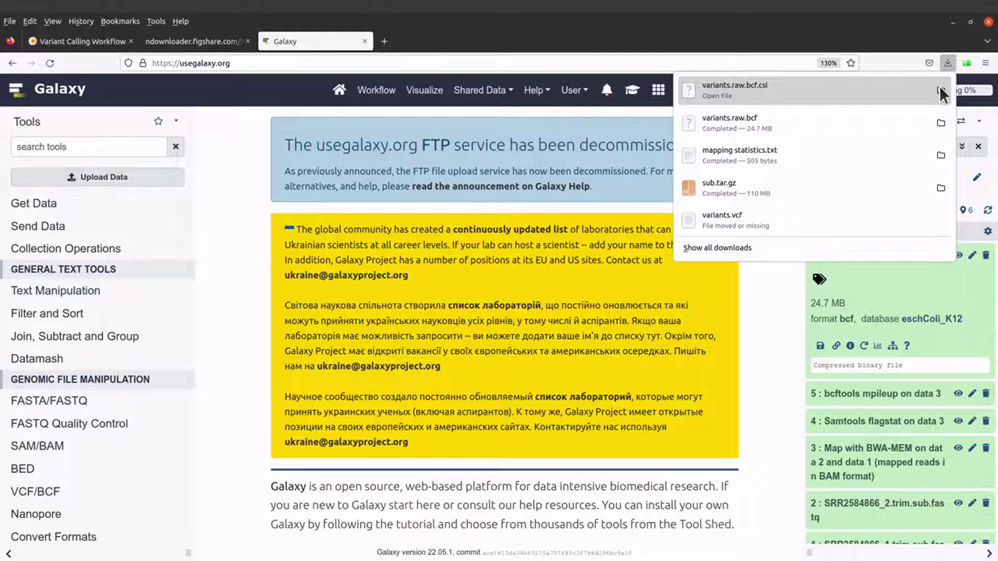
click(941, 88)
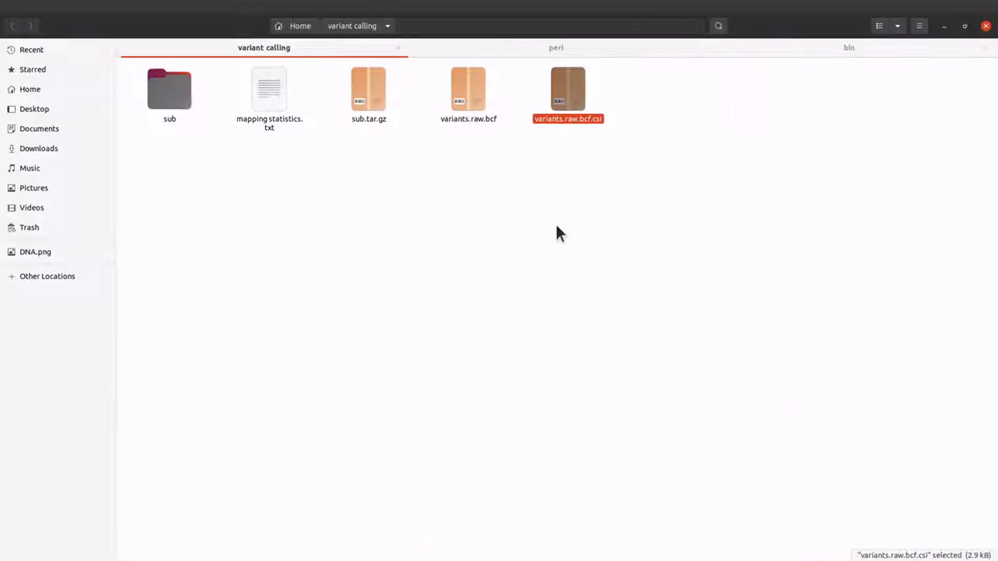
click(566, 273)
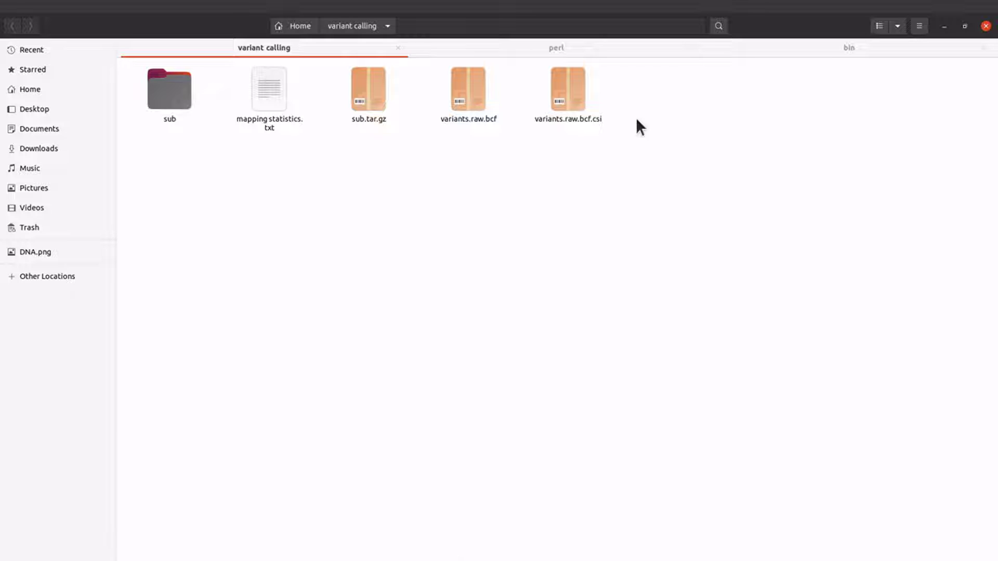
drag(637, 117, 472, 101)
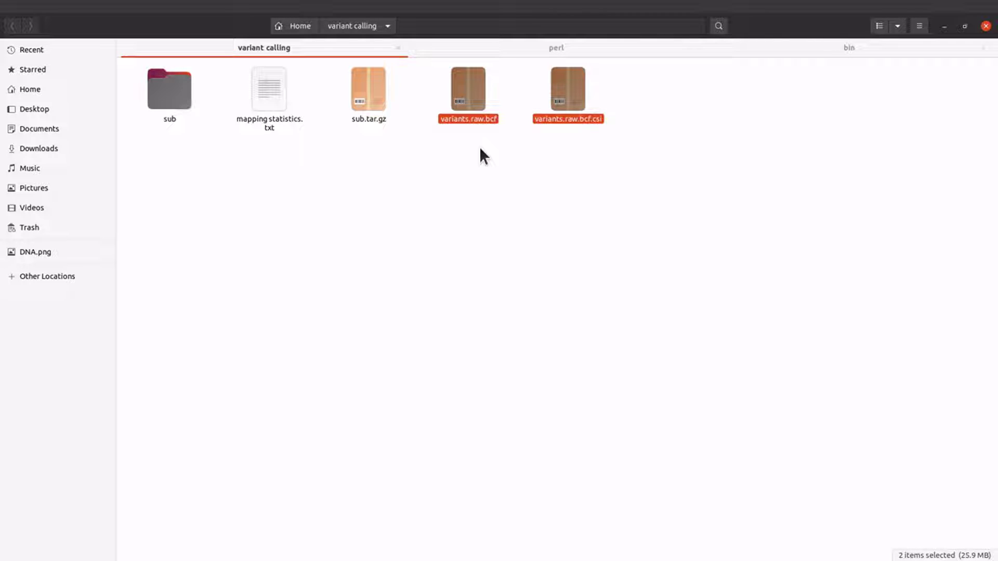
click(473, 110)
click(477, 145)
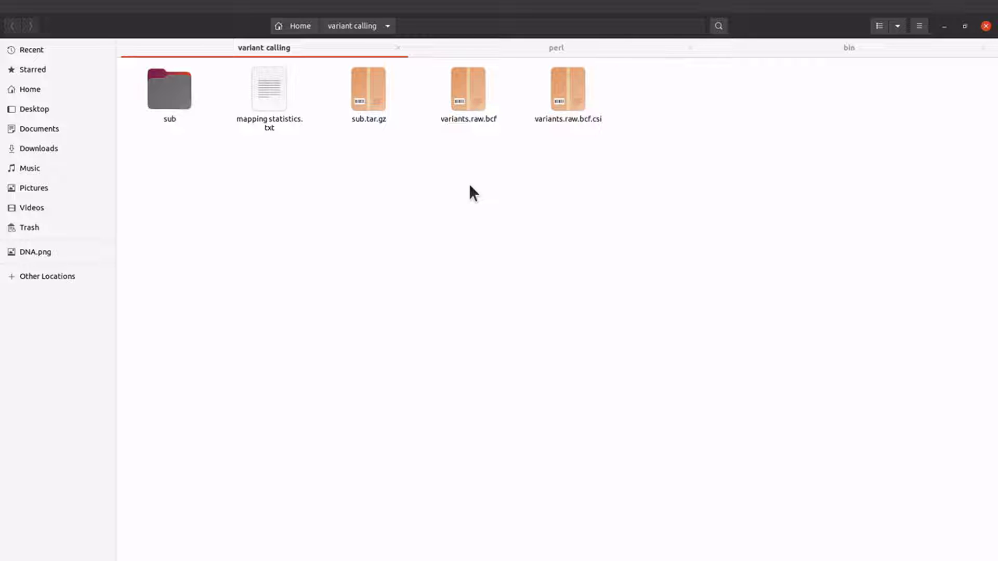
click(470, 102)
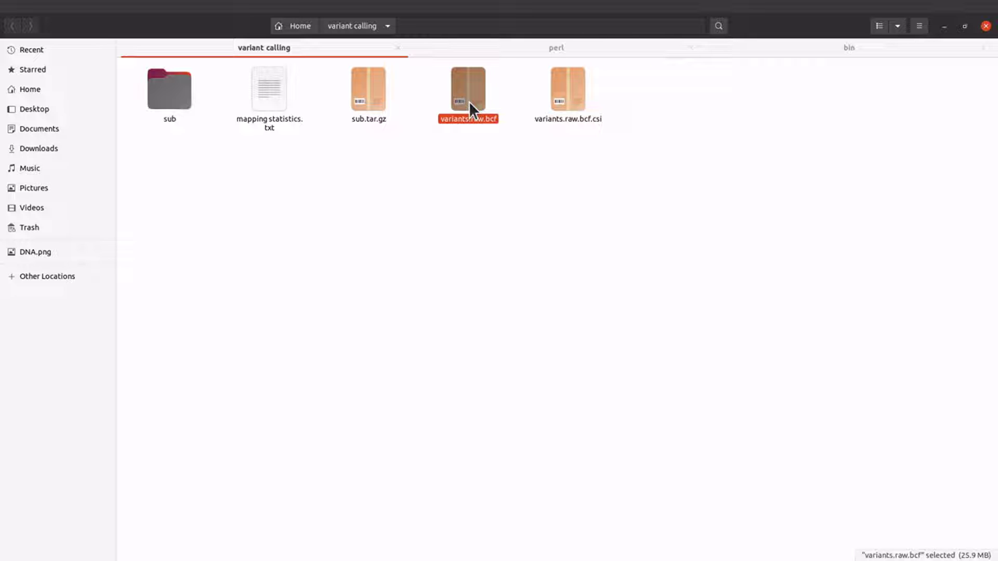
click(475, 193)
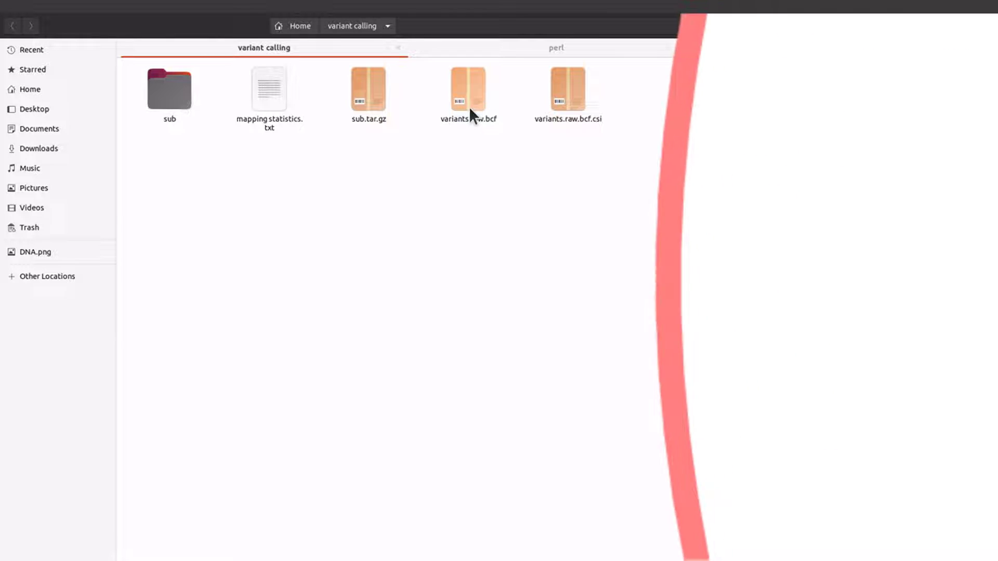
click(469, 107)
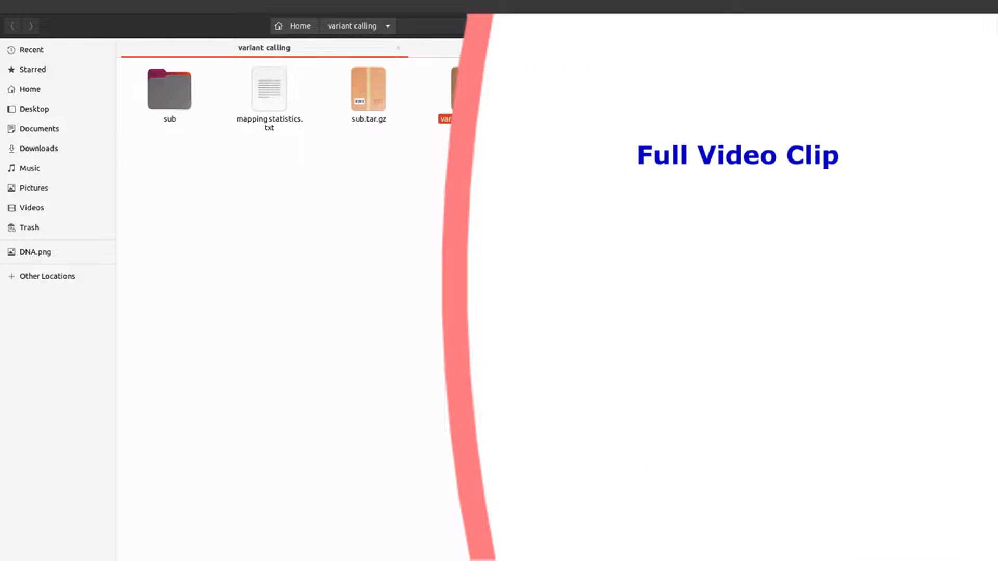
key(Escape)
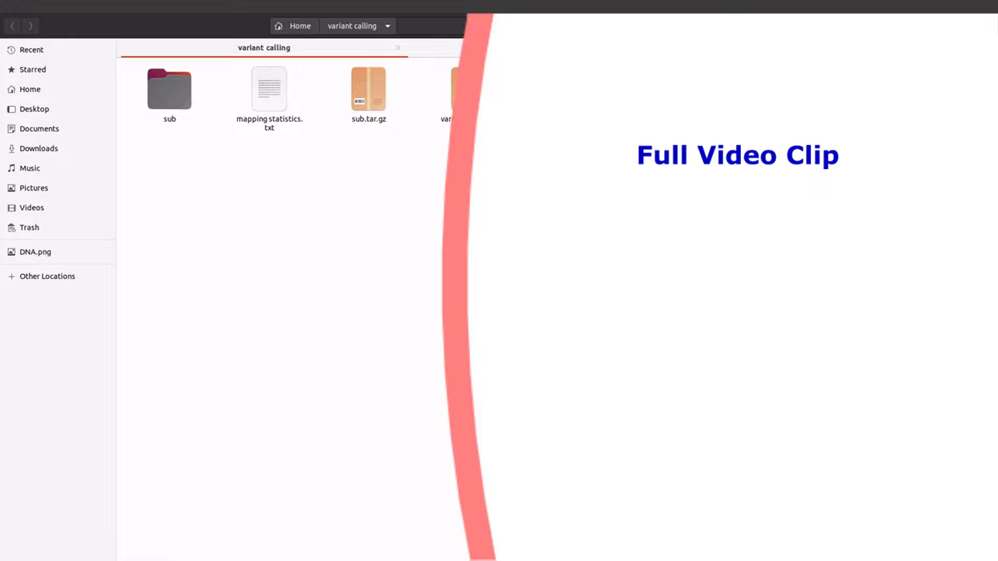